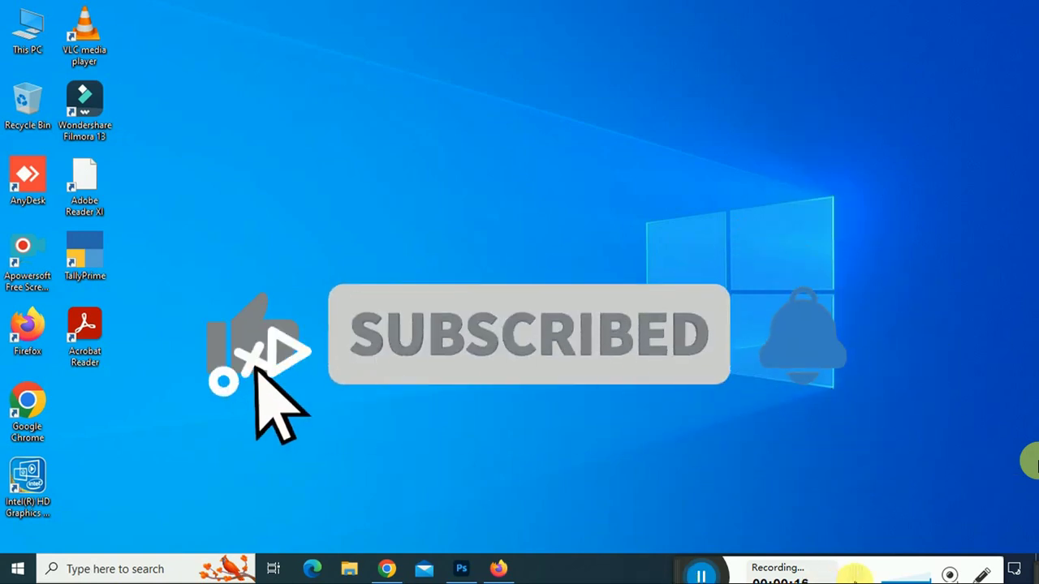
# Open the copied flower bouquet image from the Des (F:) drive in File Explorer
pyautogui.click(349, 568)
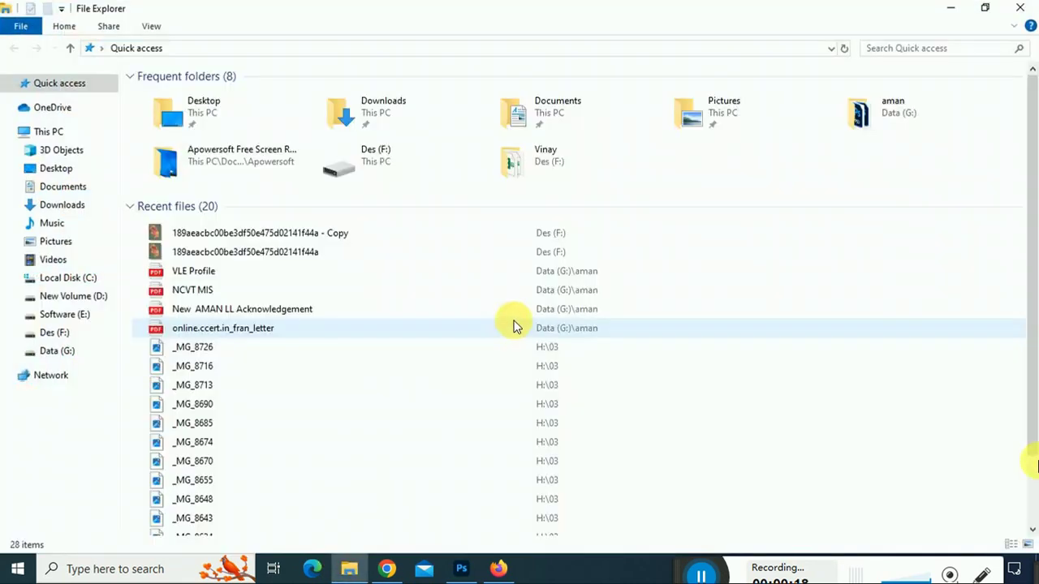
pyautogui.click(59, 333)
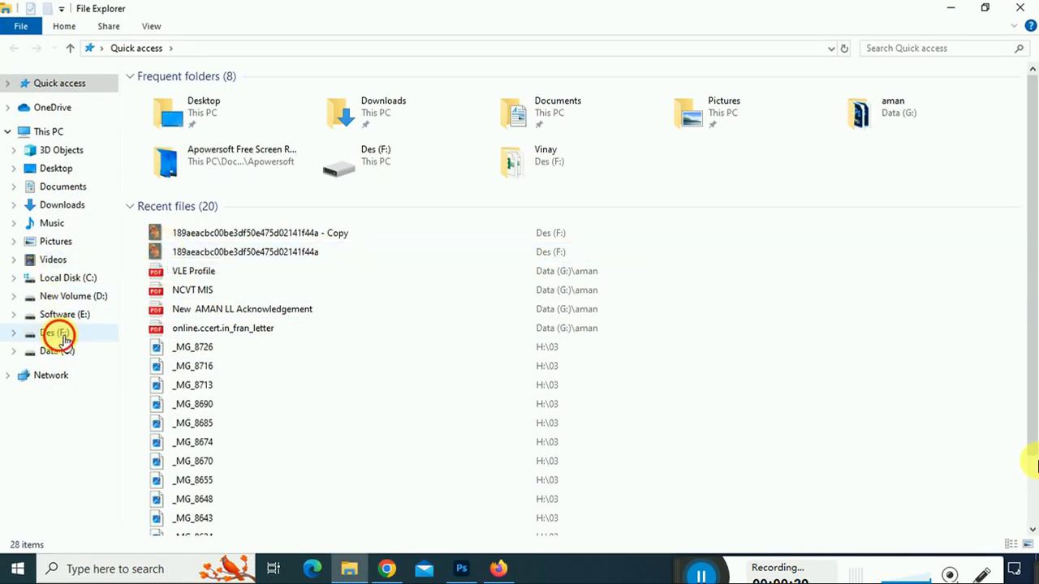
pyautogui.doubleClick(666, 113)
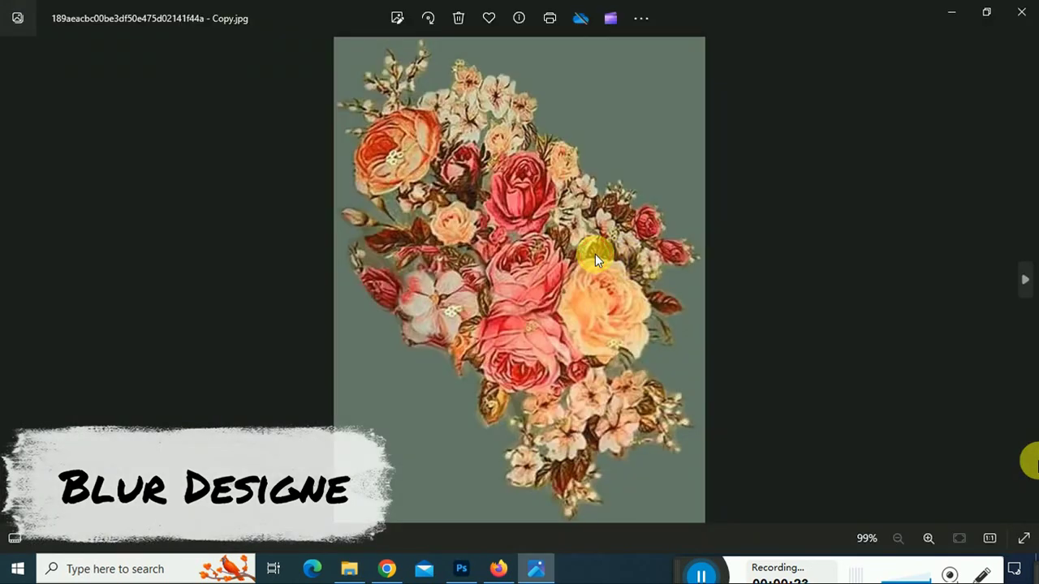
# Zoom the blurry bouquet to 198%, pan to its upper part, then close Windows Photos
pyautogui.scroll(3, 595, 254)
pyautogui.moveTo(1025, 279)
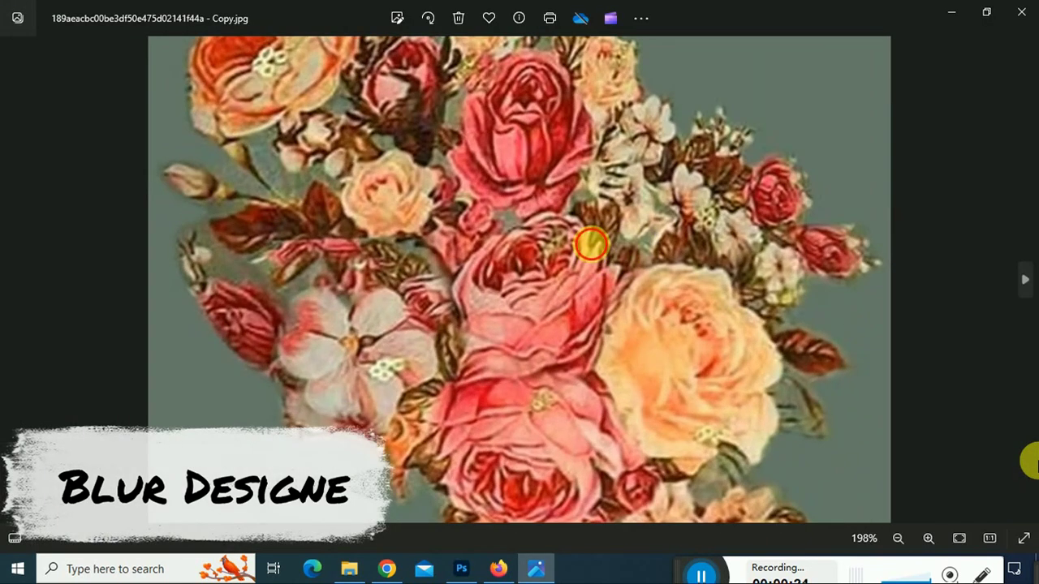
pyautogui.moveTo(591, 246); pyautogui.dragTo(564, 398)
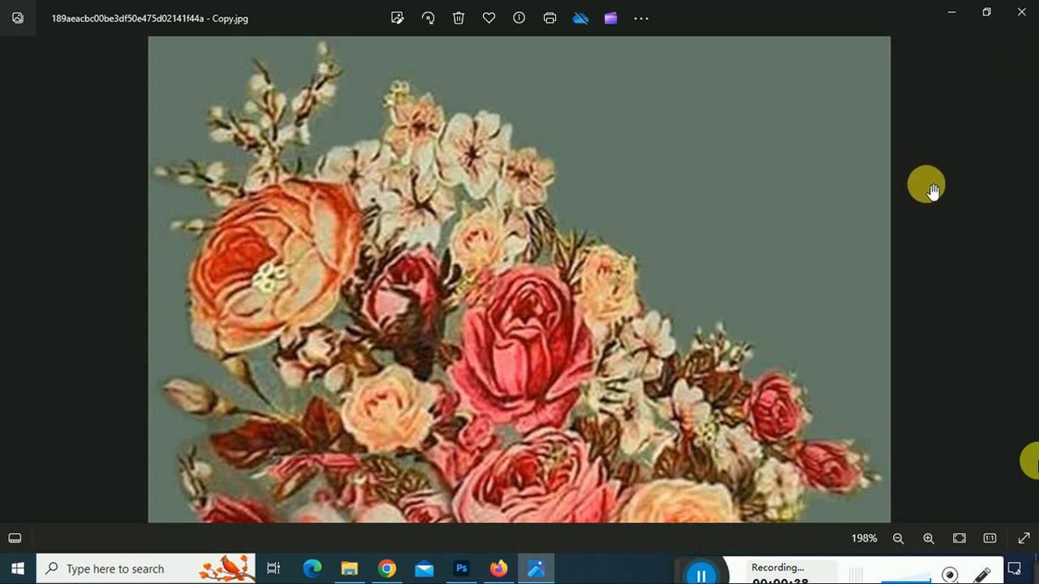
pyautogui.click(1020, 10)
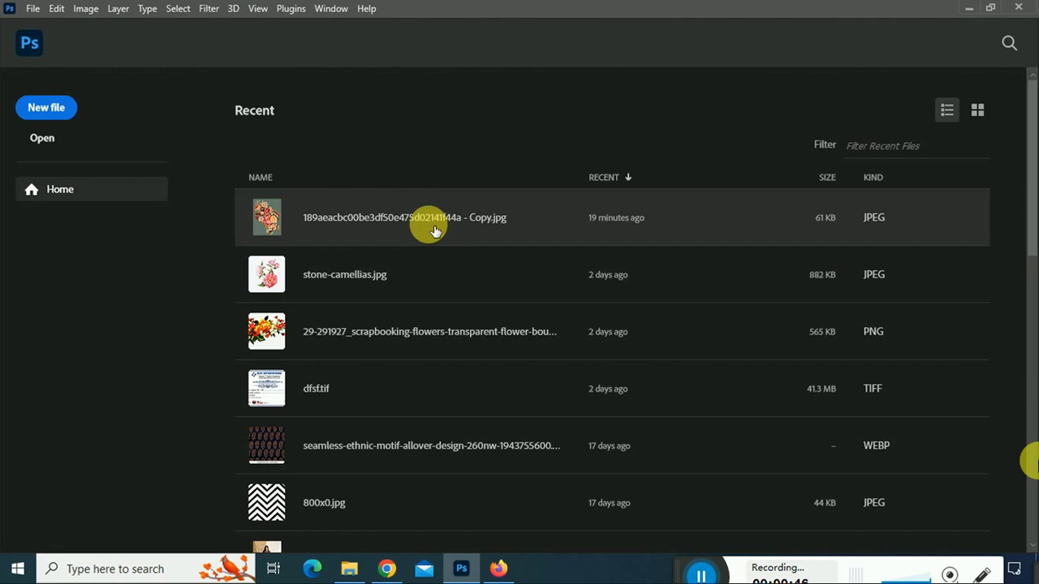
# Open the recent flower image, fit it to the window, and bring up Image Size (493 × 646 px, 72 ppi)
pyautogui.click(430, 225)
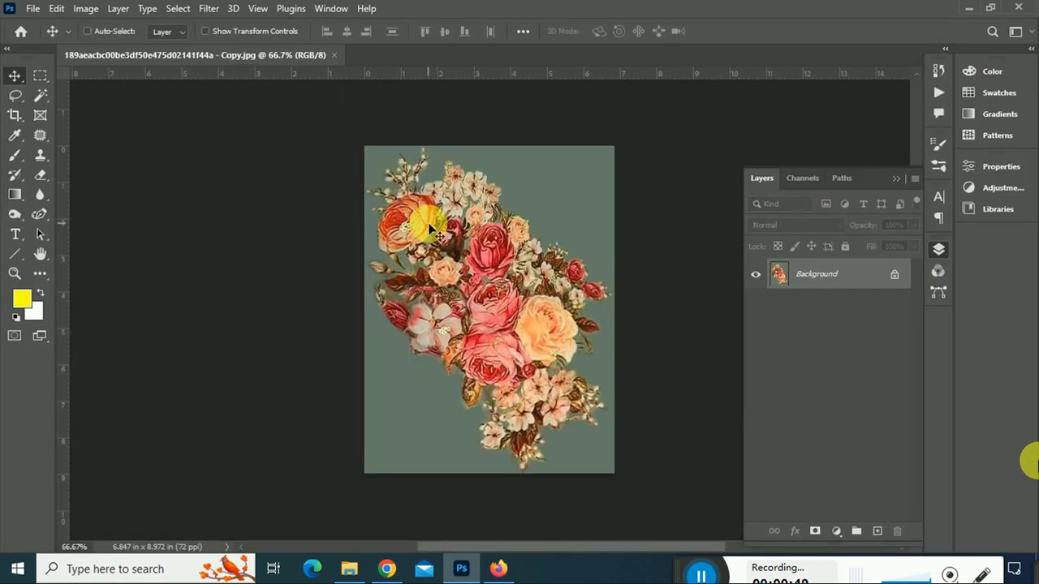
pyautogui.hotkey('ctrl', '0')
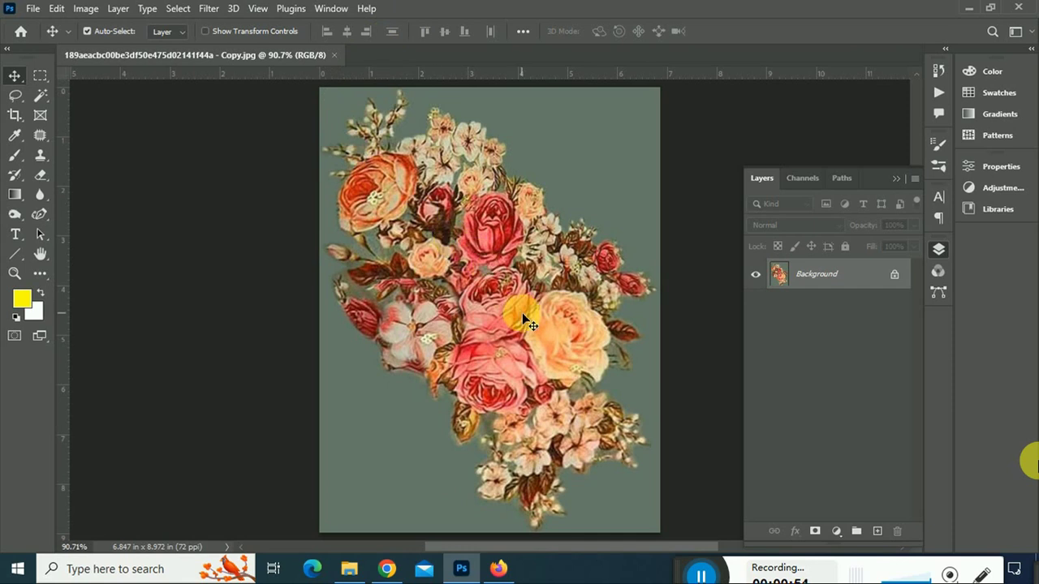
pyautogui.click(88, 9)
pyautogui.click(142, 123)
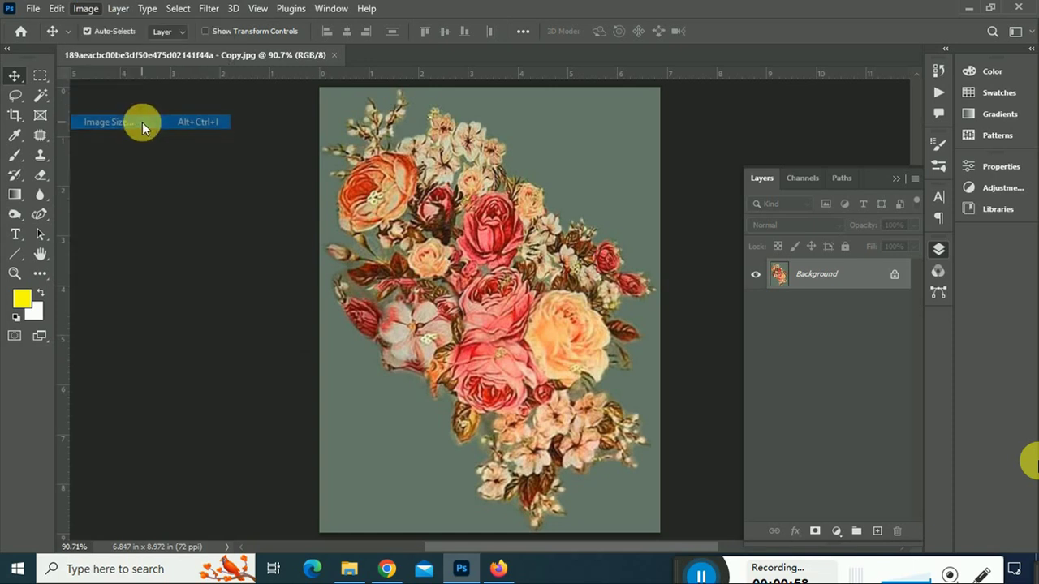
pyautogui.moveTo(482, 84); pyautogui.dragTo(392, 165)
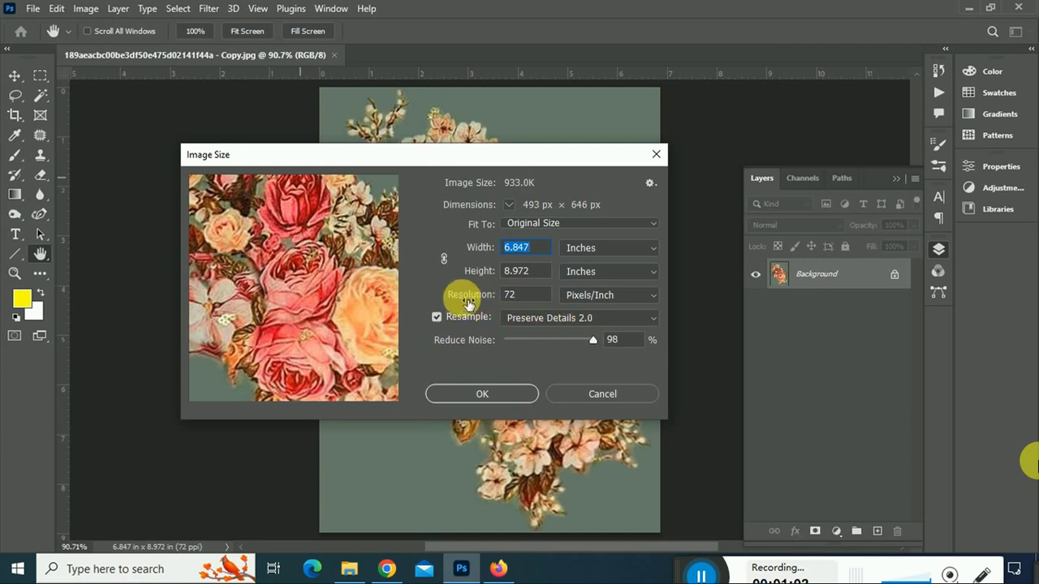
# Resample the image to 200 ppi (1369 × 1794 px) with Preserve Details 2.0
pyautogui.click(551, 322)
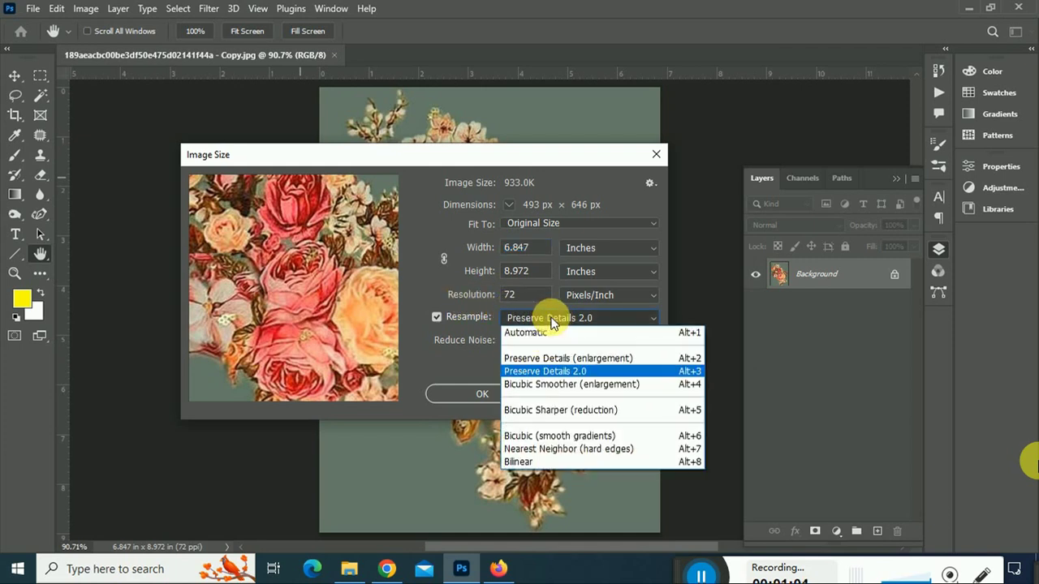
pyautogui.click(551, 321)
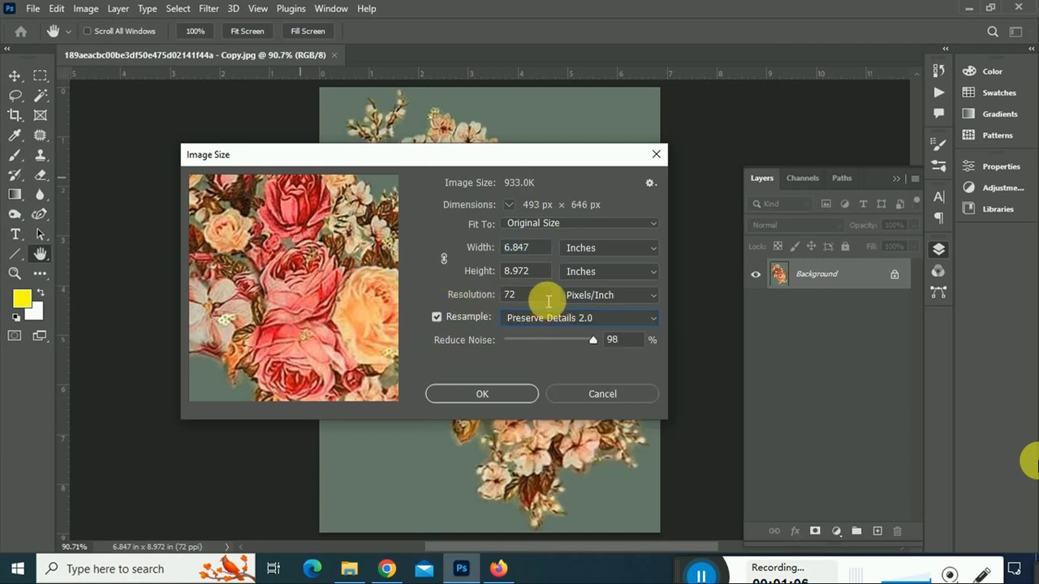
pyautogui.click(477, 297)
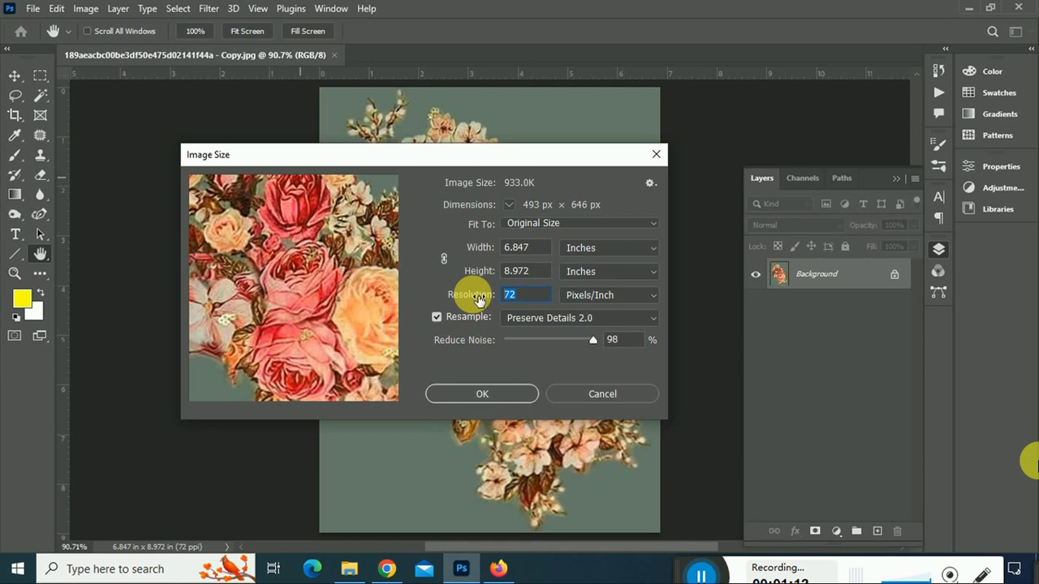
pyautogui.write('200')
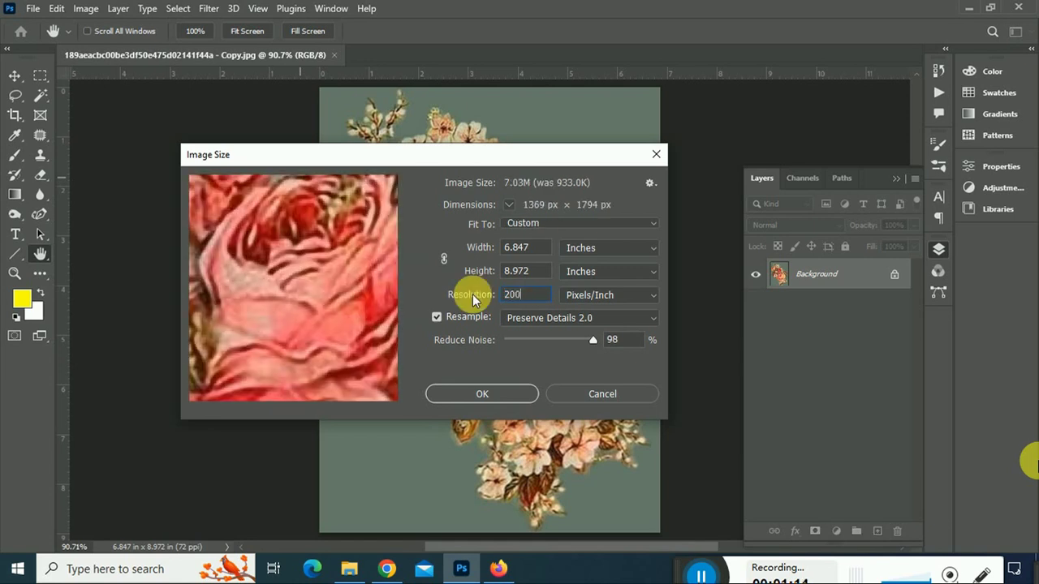
pyautogui.press('Return')
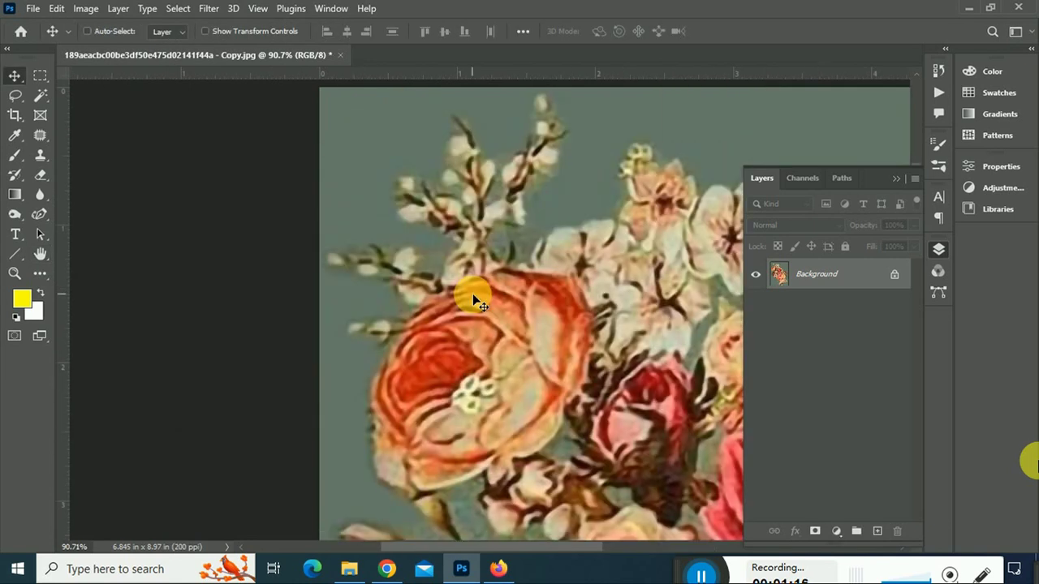
# Zoom in to check detail, refit, and unlock the Background layer as Layer 0
pyautogui.hotkey('ctrl', '0')
pyautogui.hotkey('ctrl', '=')
pyautogui.hotkey('ctrl', '=')
pyautogui.hotkey('ctrl', '=')
pyautogui.hotkey('ctrl', '0')
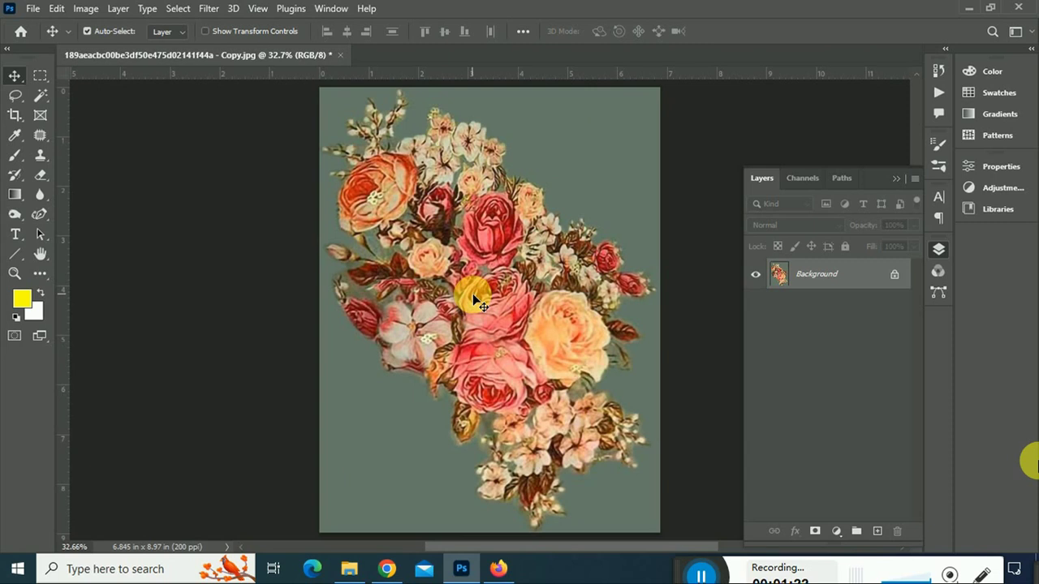
pyautogui.click(893, 274)
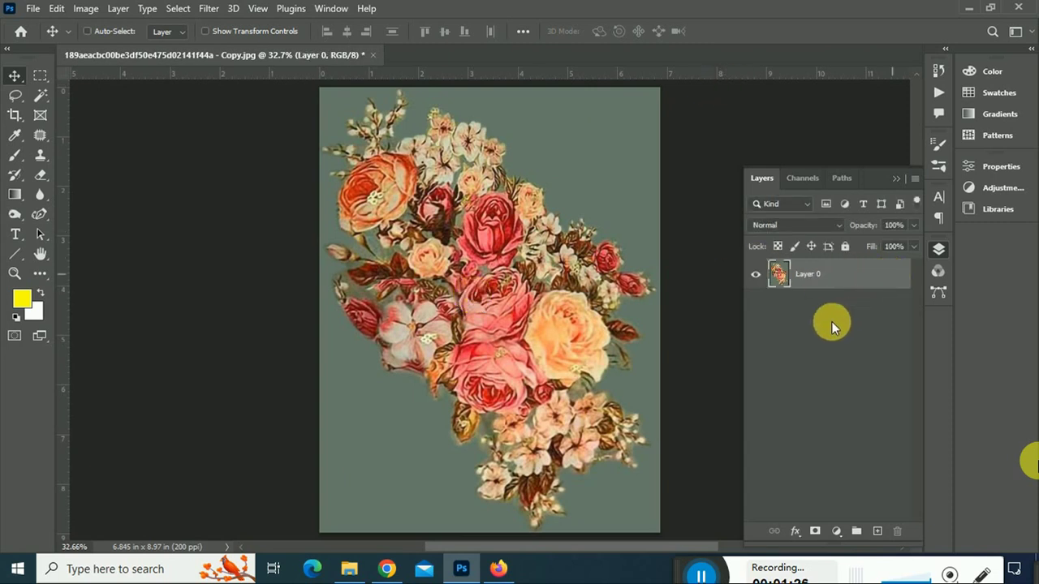
# Duplicate Layer 0 as Layer 0 copy and hide the original Layer 0
pyautogui.hotkey('ctrl', 'j')
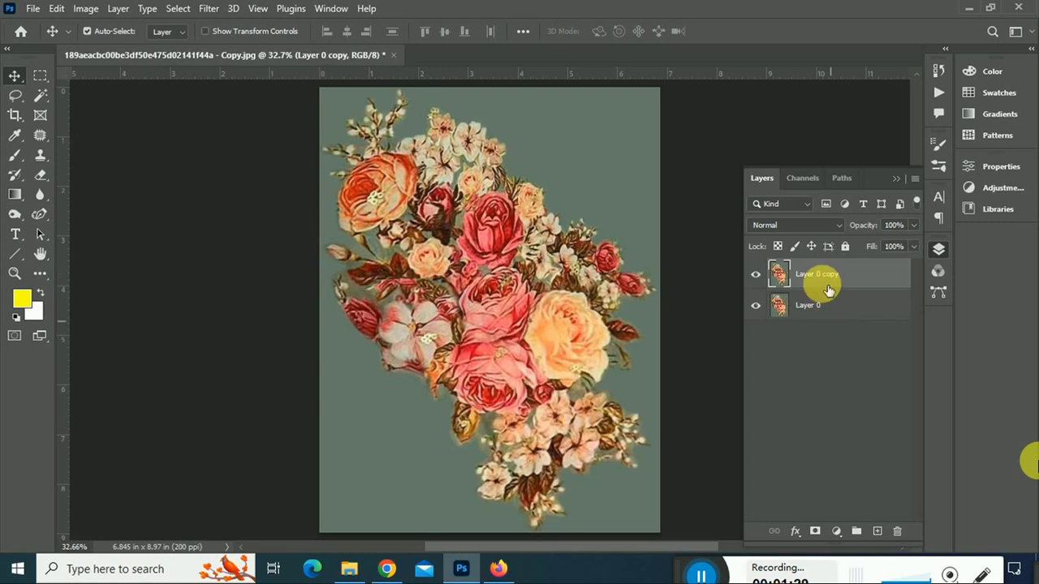
pyautogui.click(755, 305)
pyautogui.click(213, 11)
pyautogui.moveTo(243, 290)
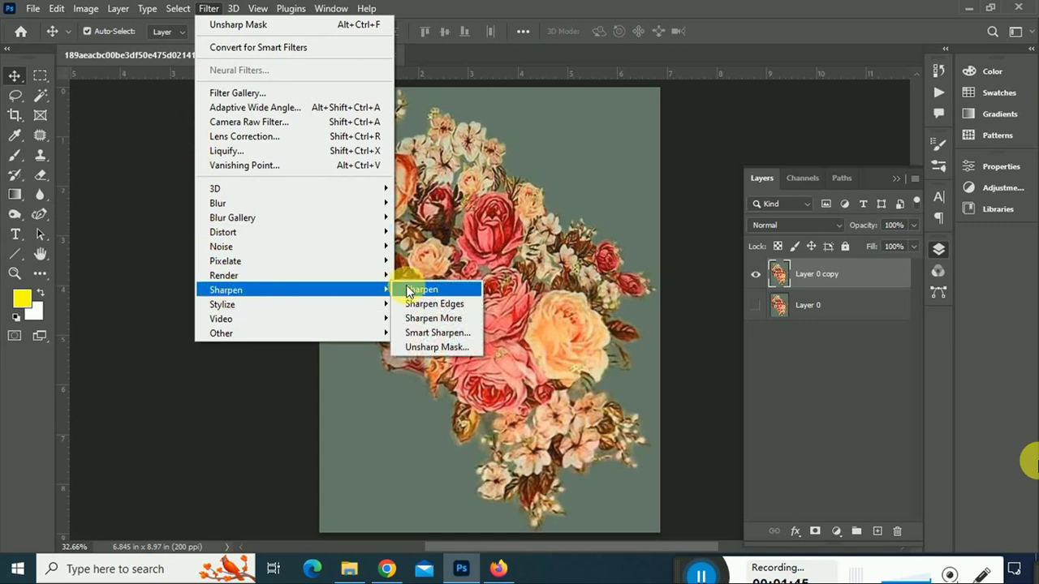
# Open Smart Sharpen at Amount 207%, Radius 5.9 px, and raise Reduce Noise to 77%
pyautogui.click(465, 333)
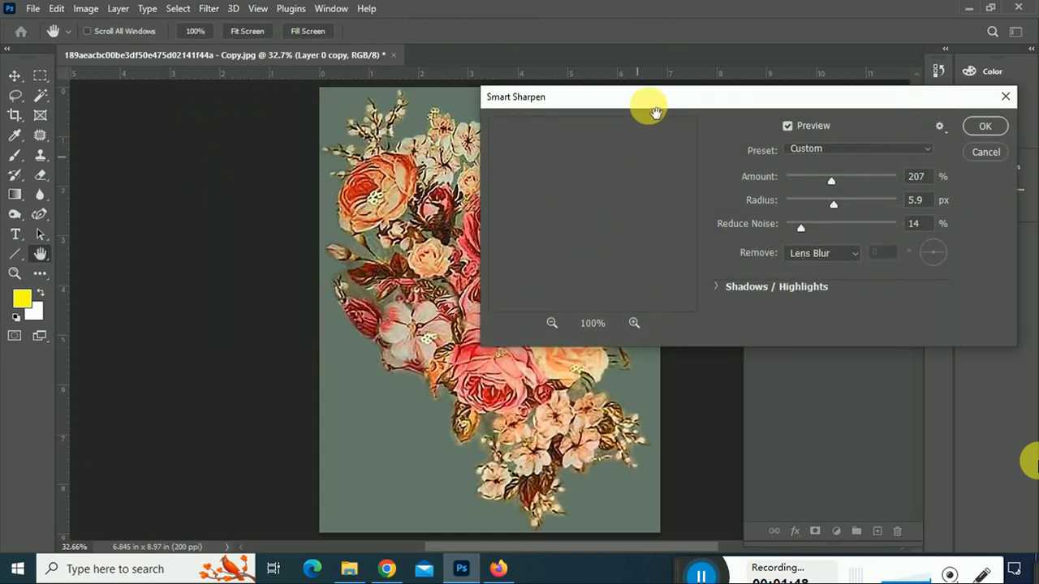
pyautogui.moveTo(656, 111)
pyautogui.mouseDown()
pyautogui.moveTo(551, 383)
pyautogui.moveTo(376, 384)
pyautogui.mouseUp()
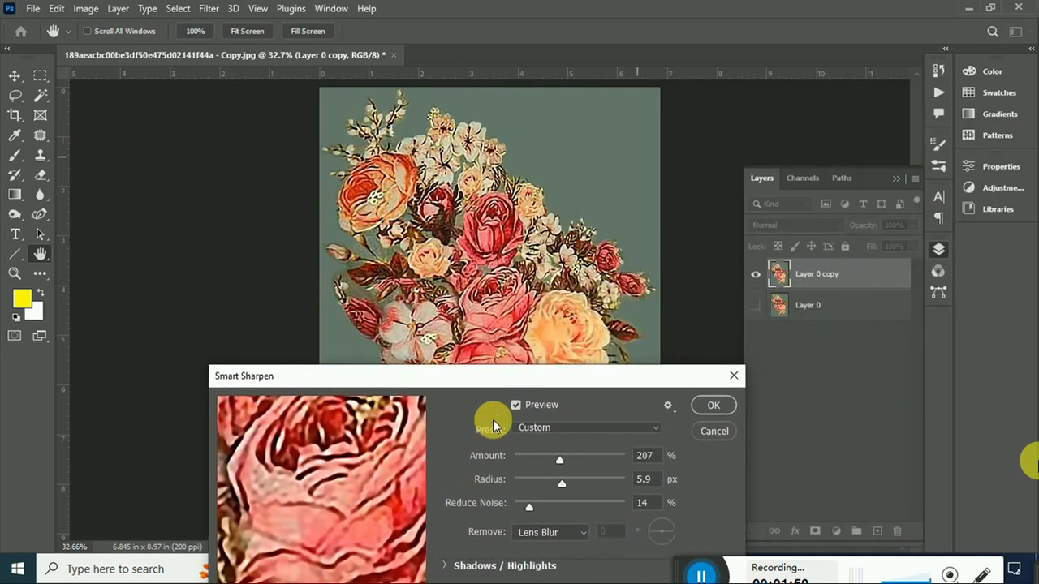
pyautogui.moveTo(448, 382)
pyautogui.mouseDown()
pyautogui.moveTo(297, 308)
pyautogui.moveTo(723, 241)
pyautogui.moveTo(711, 125)
pyautogui.moveTo(690, 107)
pyautogui.mouseUp()
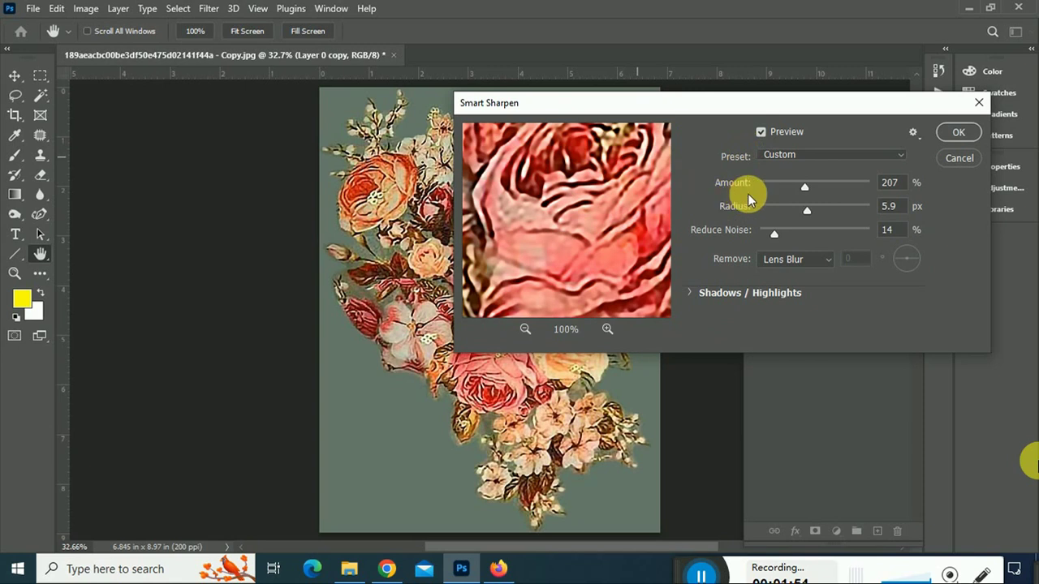
pyautogui.click(819, 230)
pyautogui.click(844, 233)
# Set Shadows Fade Amount 37% and Radius 30, then apply Smart Sharpen
pyautogui.click(692, 293)
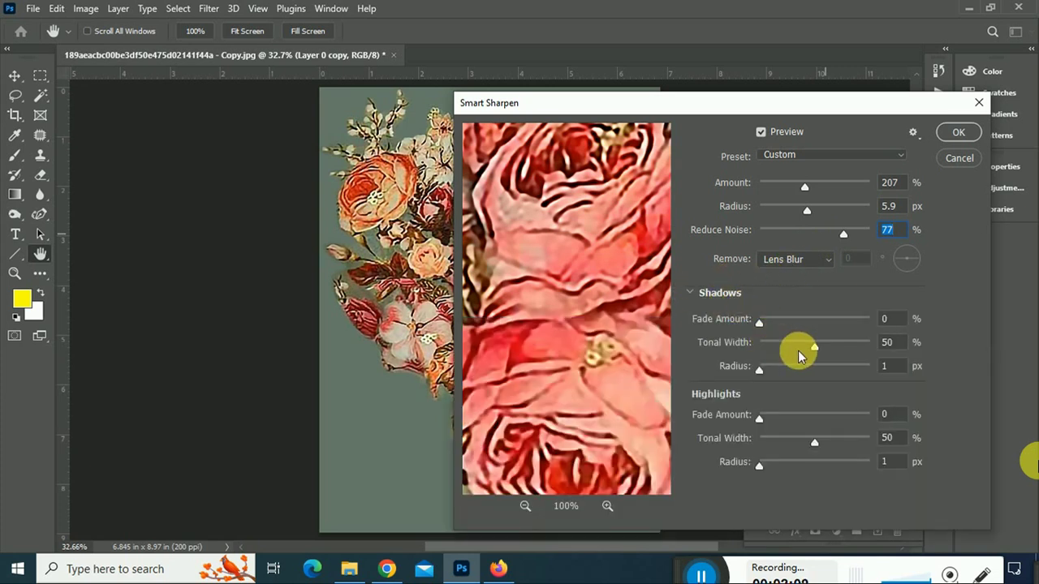
pyautogui.click(792, 320)
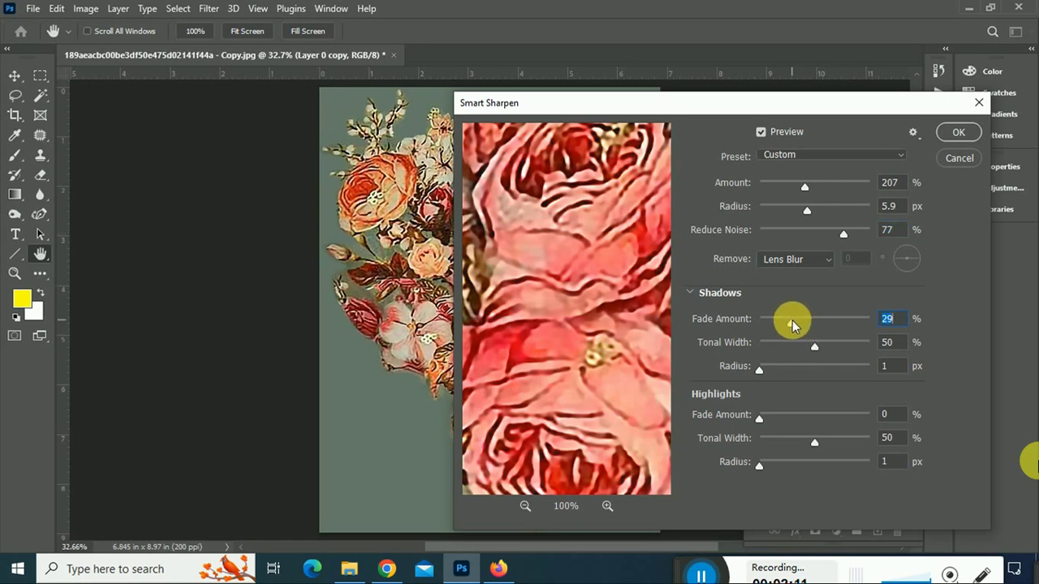
pyautogui.moveTo(793, 320); pyautogui.dragTo(801, 320)
pyautogui.click(795, 366)
pyautogui.moveTo(622, 108); pyautogui.dragTo(703, 75)
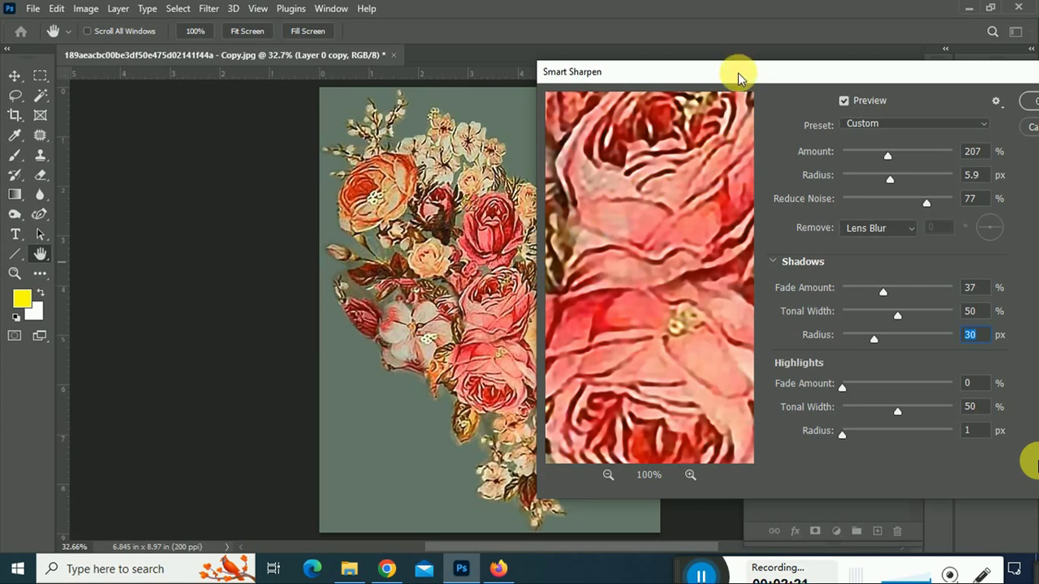
pyautogui.moveTo(743, 65); pyautogui.dragTo(508, 249)
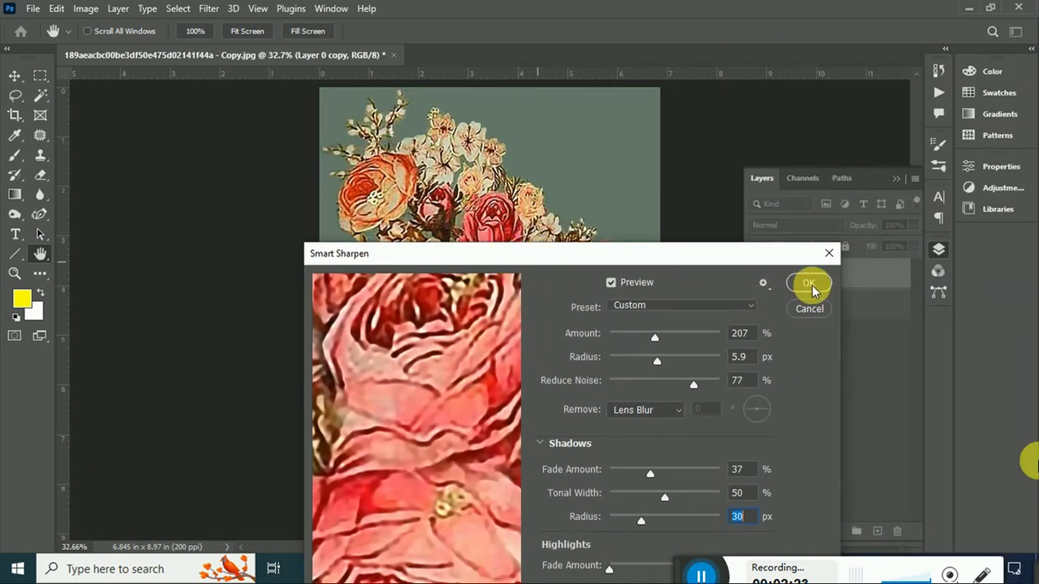
pyautogui.moveTo(644, 261); pyautogui.dragTo(524, 94)
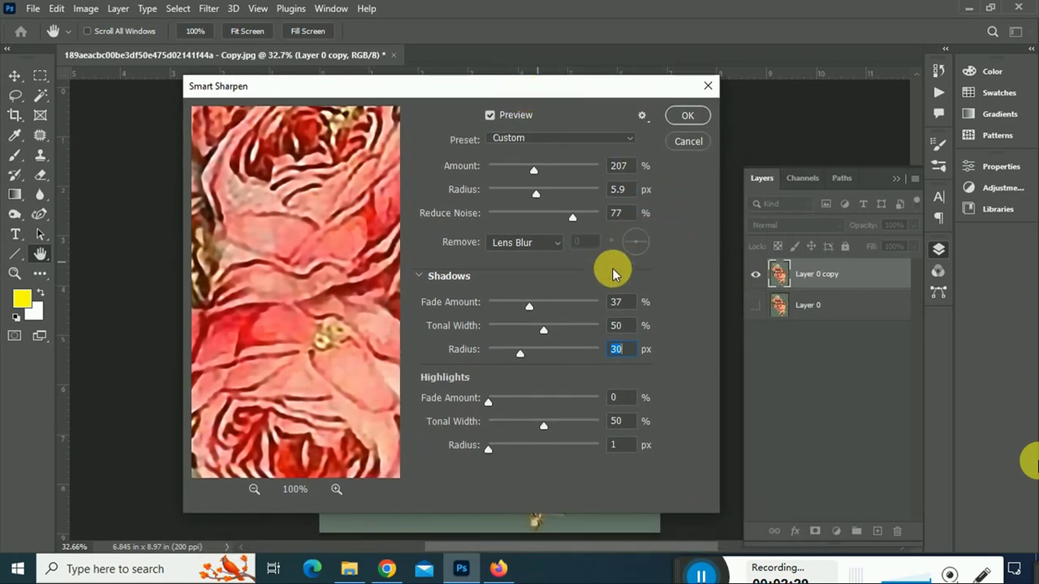
pyautogui.moveTo(471, 89)
pyautogui.mouseDown()
pyautogui.moveTo(478, 310)
pyautogui.moveTo(493, 96)
pyautogui.mouseUp()
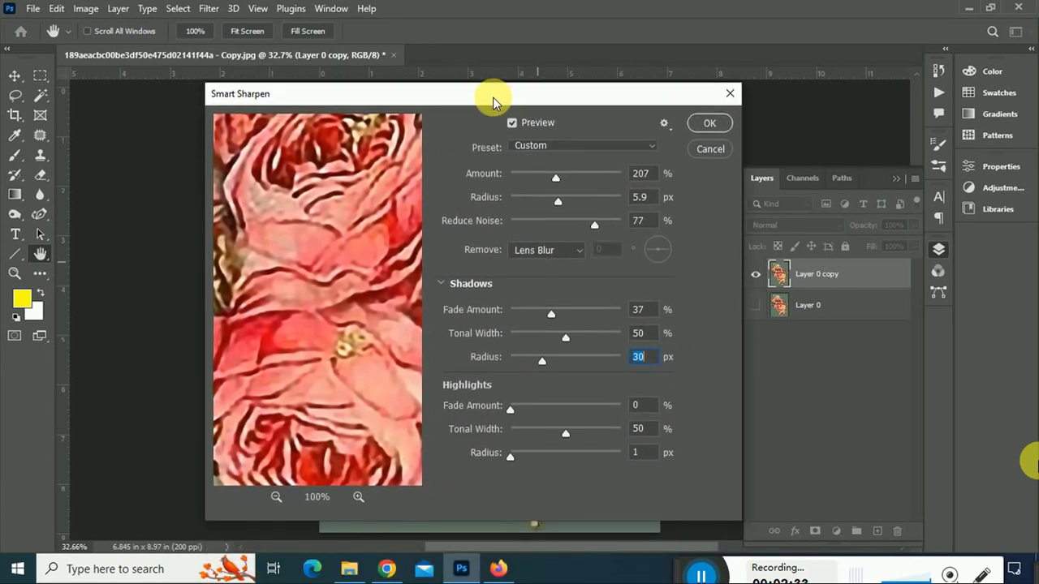
pyautogui.click(704, 123)
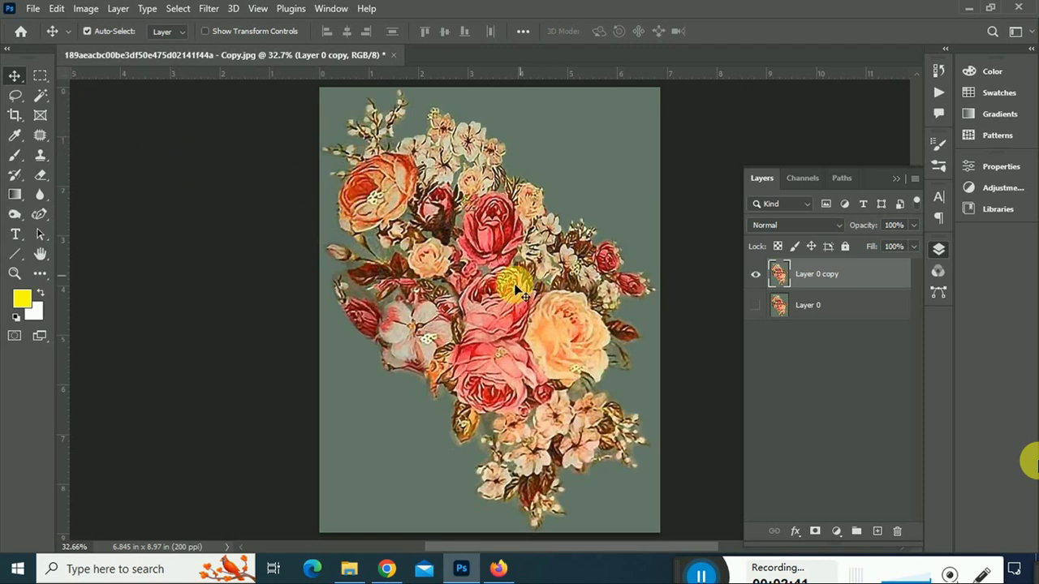
# Show Layer 0 again and slide the sharpened copy right to reveal the original
pyautogui.moveTo(503, 301); pyautogui.dragTo(552, 296)
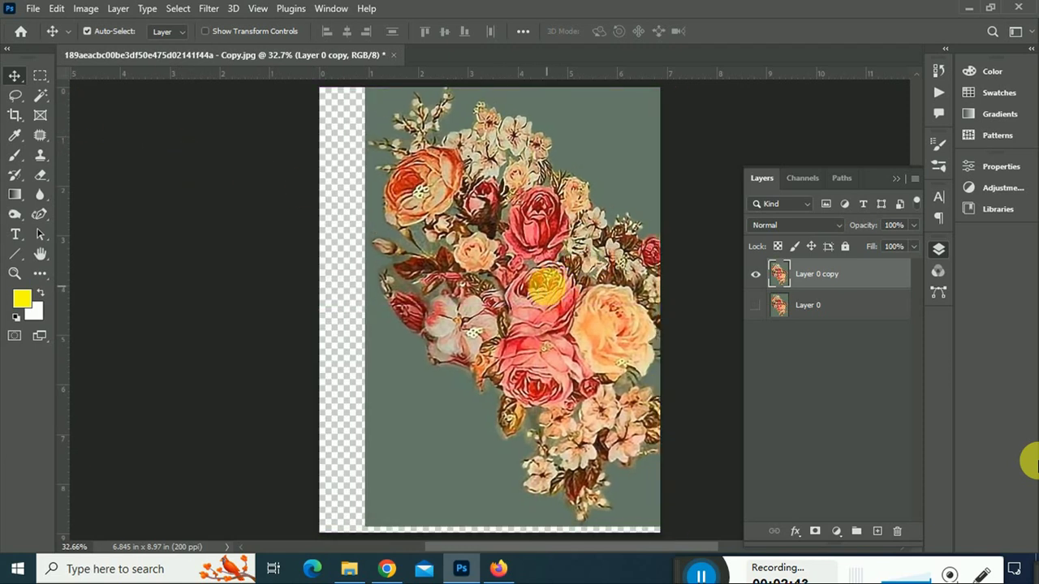
pyautogui.hotkey('ctrl', 'z')
pyautogui.click(756, 305)
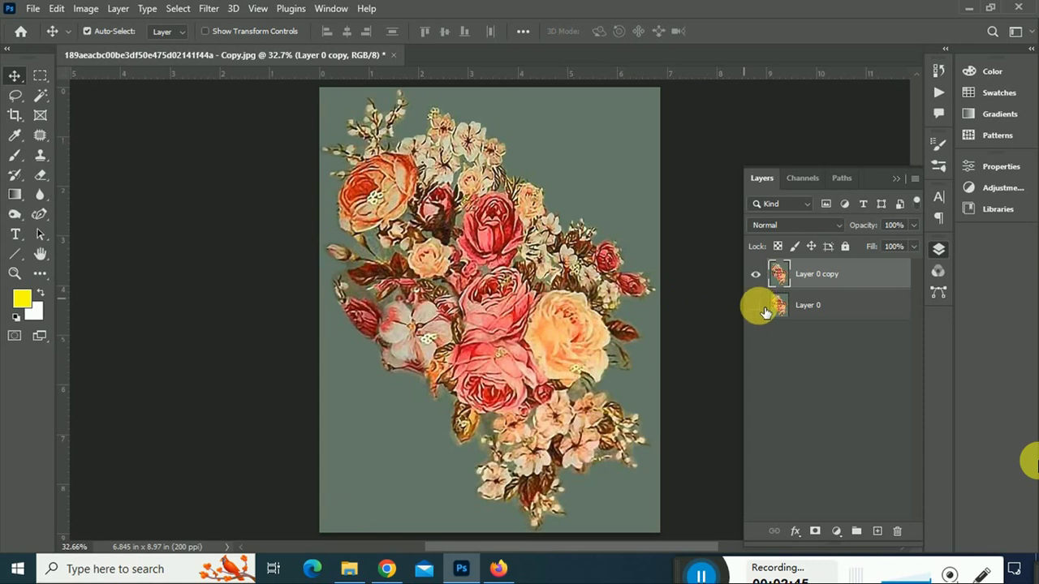
pyautogui.moveTo(521, 297); pyautogui.dragTo(627, 307)
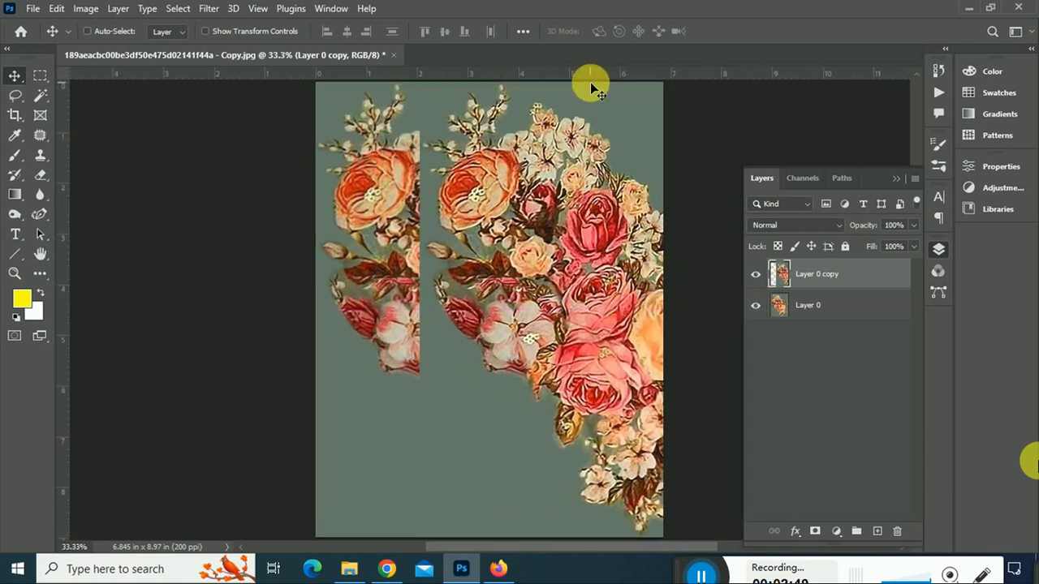
# Zoom in, nudge the sharpened copy up slightly, then zoom out to view the whole image
pyautogui.scroll(3, 590, 88)
pyautogui.scroll(1, 591, 88)
pyautogui.scroll(2, 499, 138)
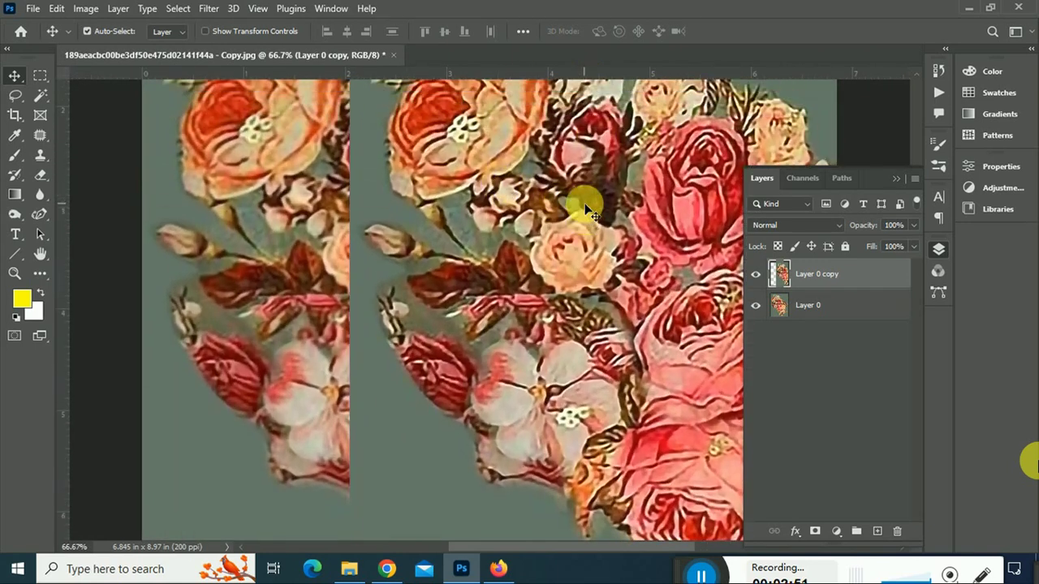
pyautogui.scroll(2, 579, 203)
pyautogui.scroll(2, 579, 204)
pyautogui.scroll(1, 590, 209)
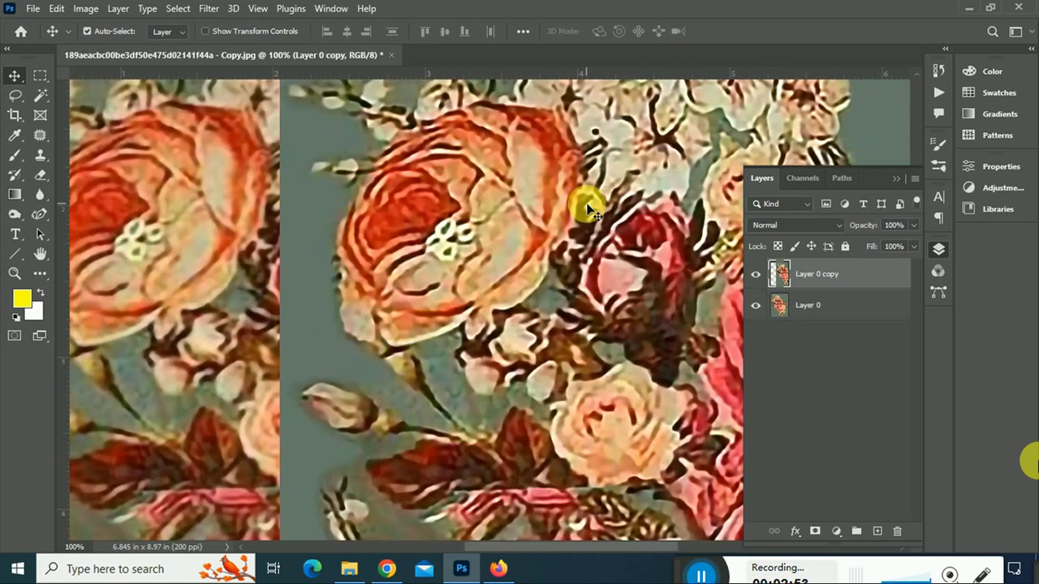
pyautogui.scroll(-3, 561, 301)
pyautogui.scroll(1, 568, 316)
pyautogui.scroll(1, 568, 317)
pyautogui.scroll(2, 528, 301)
pyautogui.scroll(2, 232, 181)
pyautogui.scroll(1, 301, 277)
pyautogui.scroll(1, 297, 276)
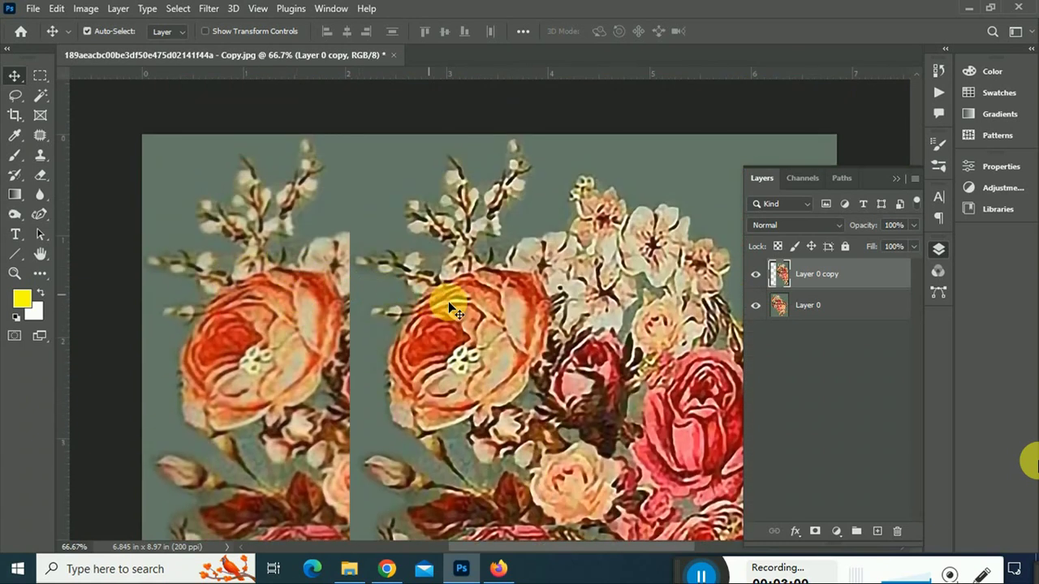
pyautogui.moveTo(522, 336)
pyautogui.mouseDown()
pyautogui.moveTo(527, 284)
pyautogui.moveTo(557, 325)
pyautogui.moveTo(476, 341)
pyautogui.moveTo(462, 325)
pyautogui.moveTo(601, 280)
pyautogui.moveTo(592, 278)
pyautogui.moveTo(538, 417)
pyautogui.moveTo(539, 398)
pyautogui.moveTo(577, 362)
pyautogui.moveTo(598, 267)
pyautogui.moveTo(575, 308)
pyautogui.moveTo(559, 276)
pyautogui.mouseUp()
pyautogui.hotkey('ctrl', '-')
pyautogui.hotkey('ctrl', '-')
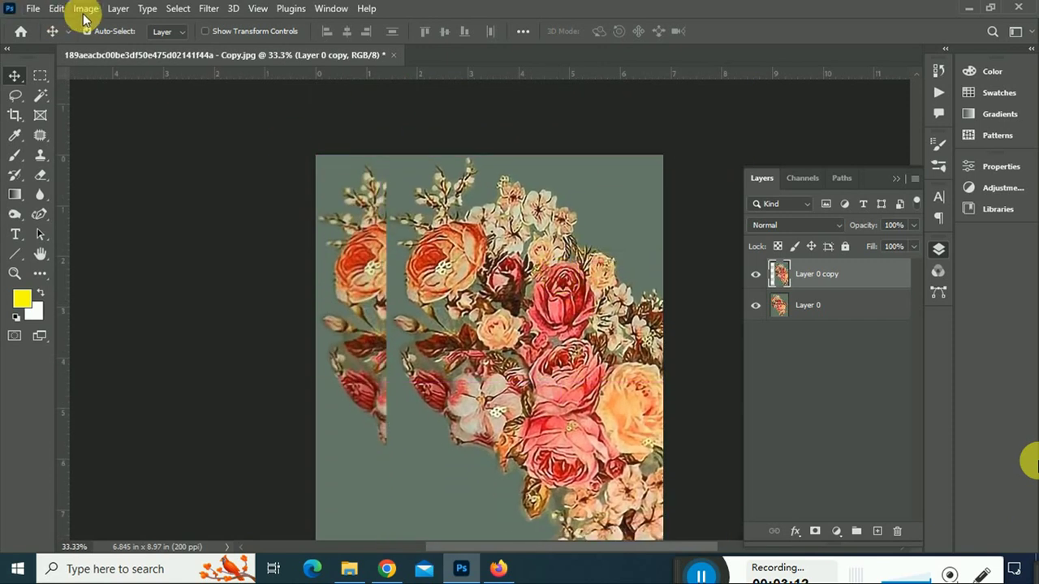
# Boost contrast with an S-shaped Curves, then slide the sharpened copy further right
pyautogui.click(85, 11)
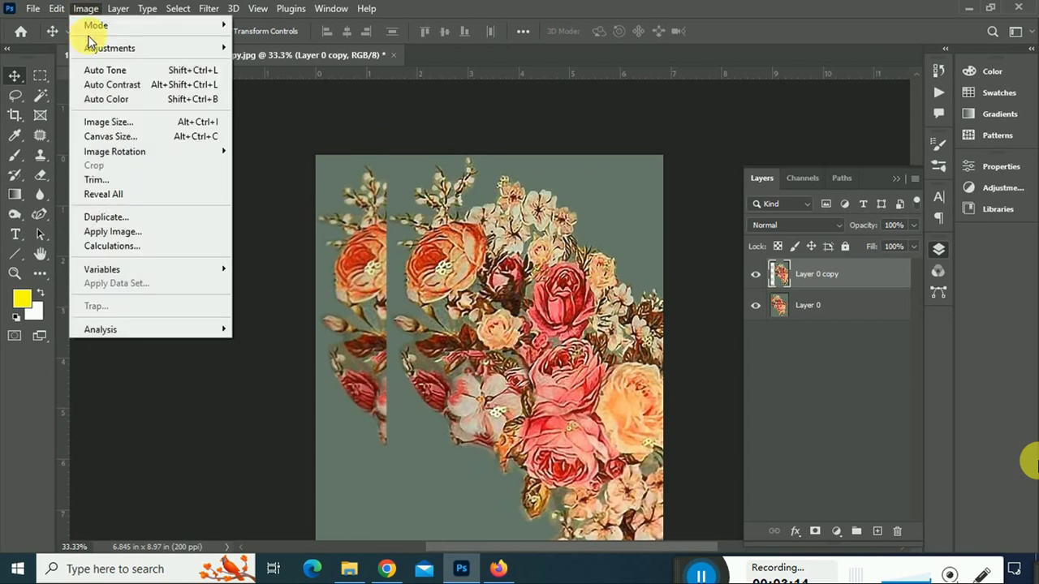
pyautogui.moveTo(109, 48)
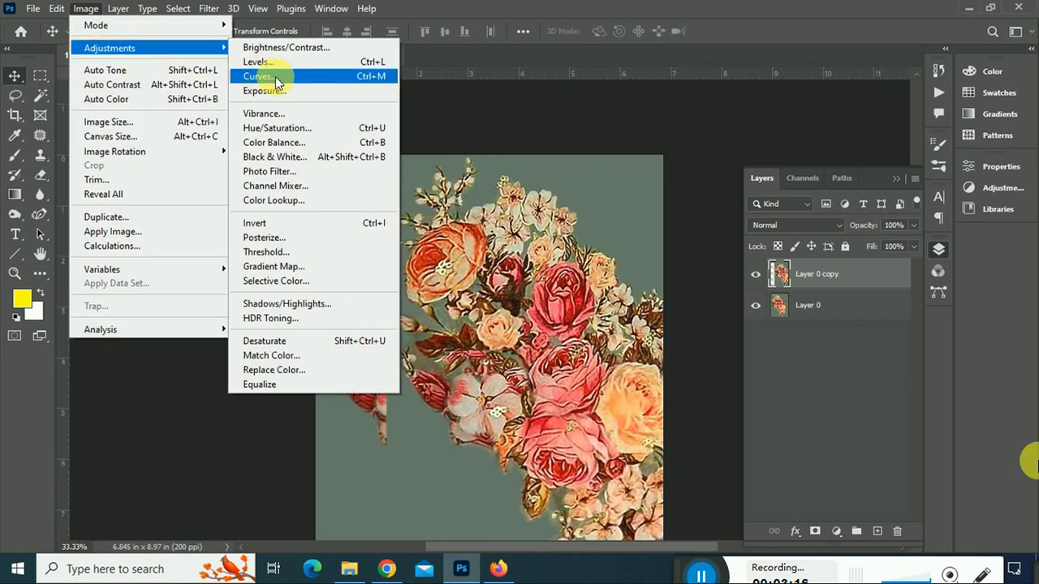
pyautogui.click(258, 77)
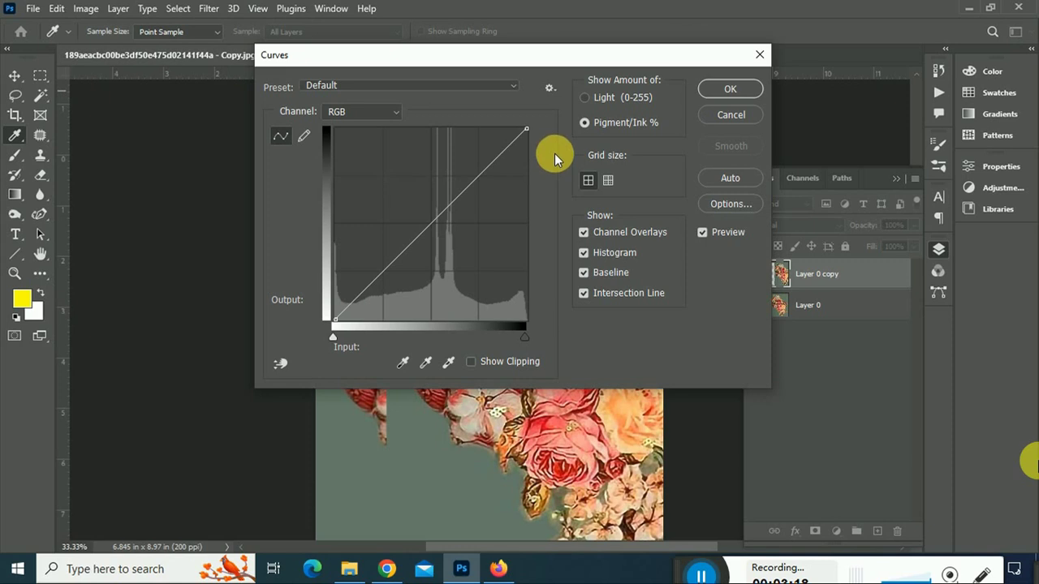
pyautogui.moveTo(461, 54)
pyautogui.mouseDown()
pyautogui.moveTo(306, 166)
pyautogui.moveTo(817, 93)
pyautogui.mouseUp()
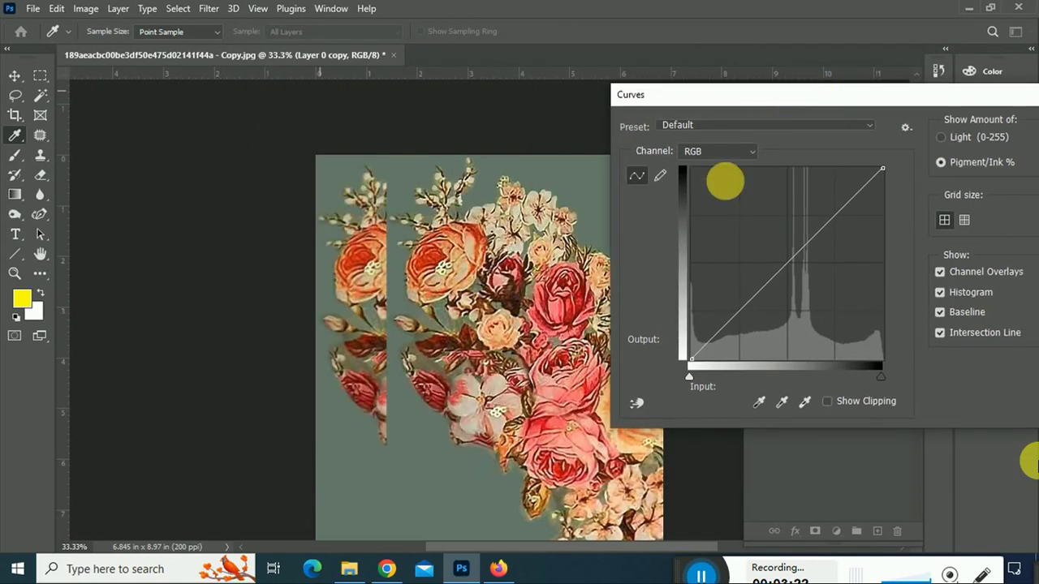
pyautogui.moveTo(744, 313)
pyautogui.mouseDown()
pyautogui.moveTo(769, 328)
pyautogui.moveTo(759, 320)
pyautogui.mouseUp()
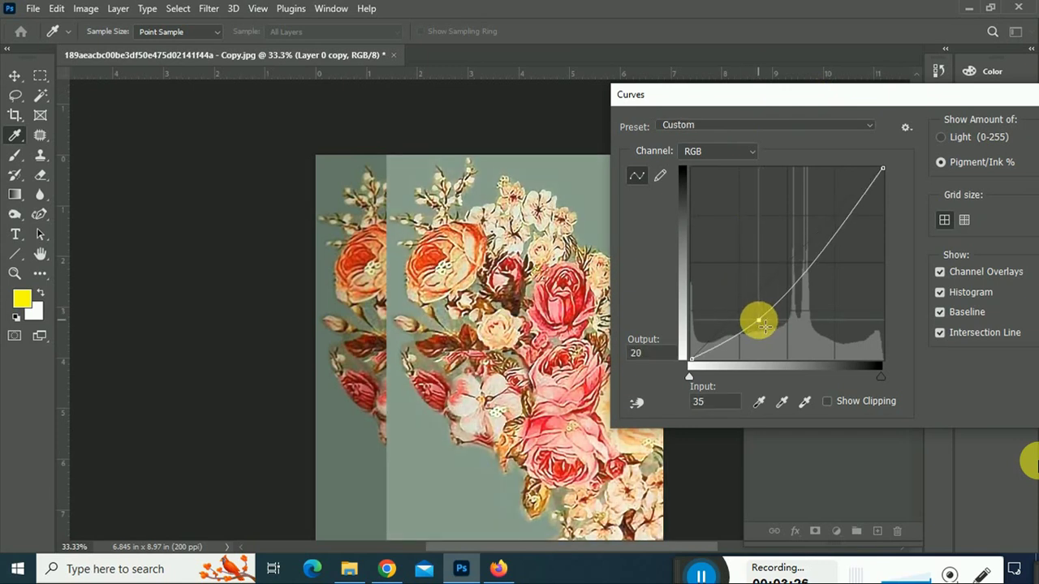
pyautogui.moveTo(834, 221); pyautogui.dragTo(826, 215)
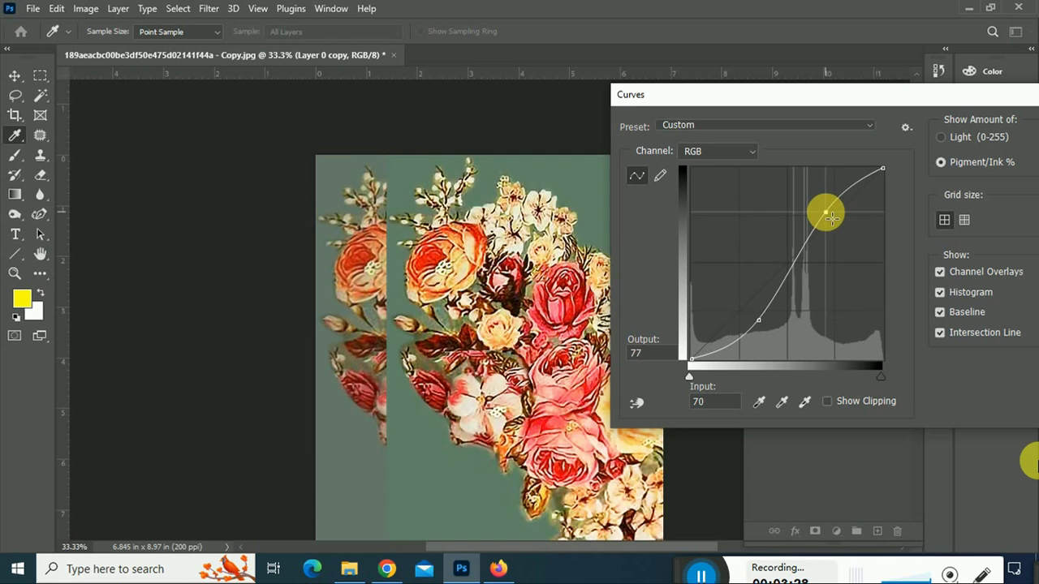
pyautogui.moveTo(763, 322); pyautogui.dragTo(765, 323)
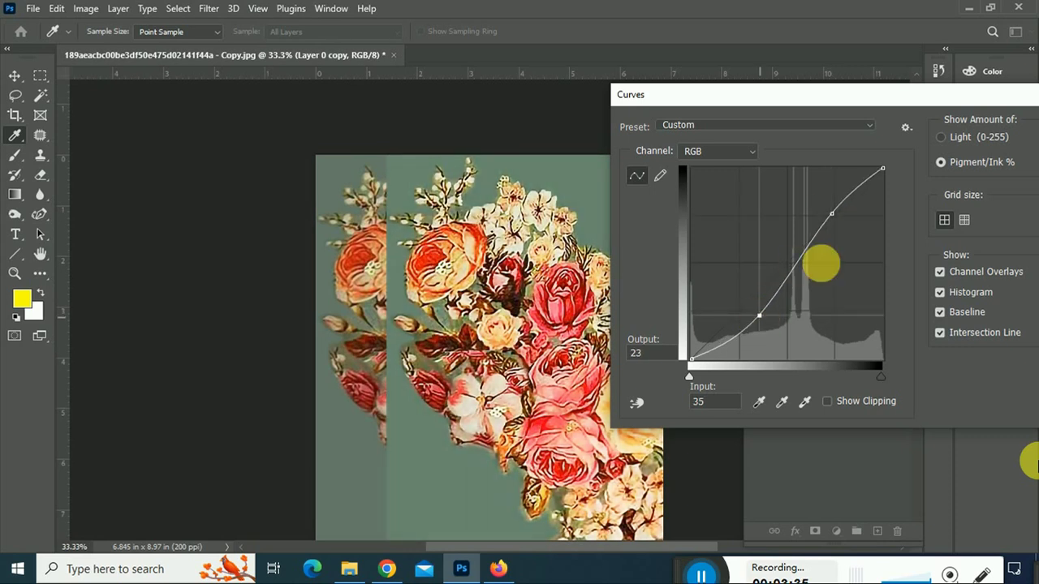
pyautogui.moveTo(896, 98); pyautogui.dragTo(908, 134)
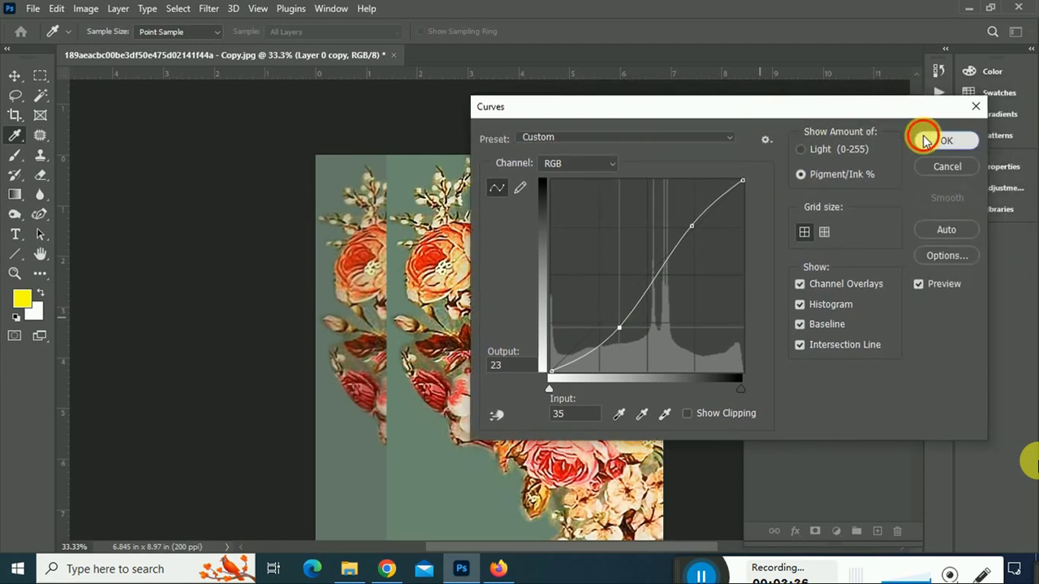
pyautogui.click(945, 140)
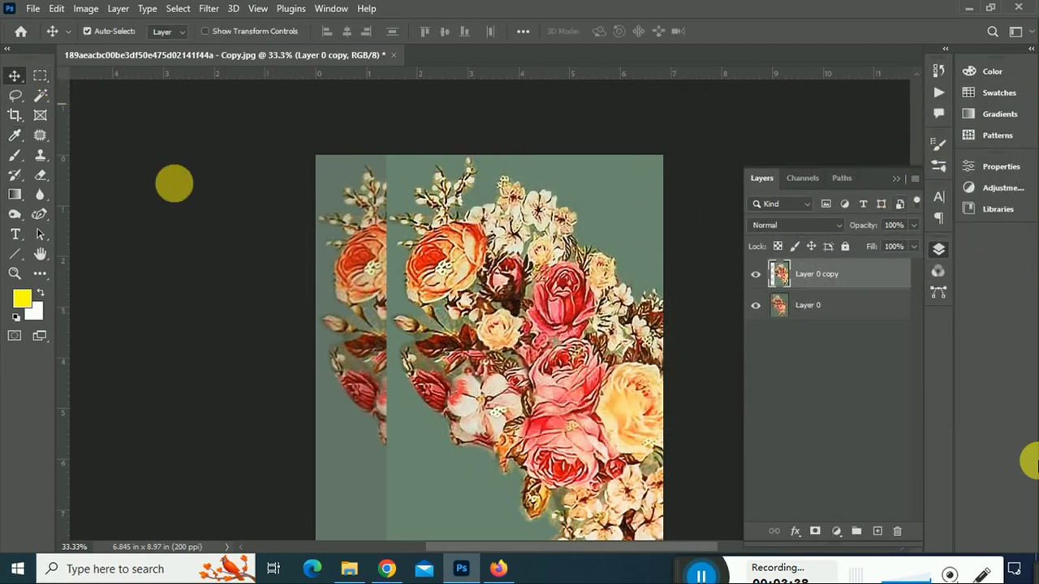
pyautogui.moveTo(440, 294); pyautogui.dragTo(528, 303)
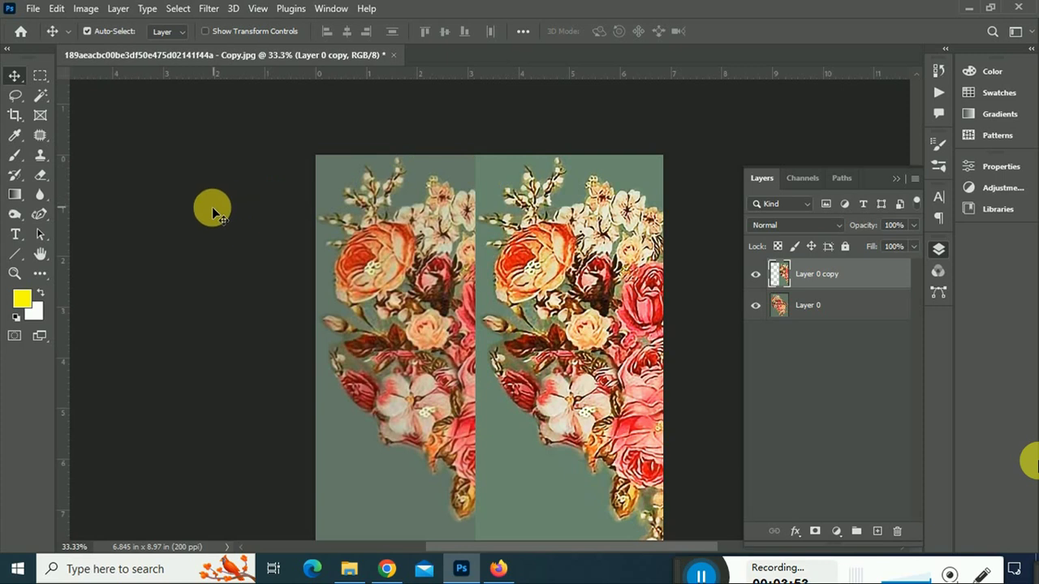
# Select the Background Eraser with Find Edges limits and 29% tolerance
pyautogui.click(38, 179)
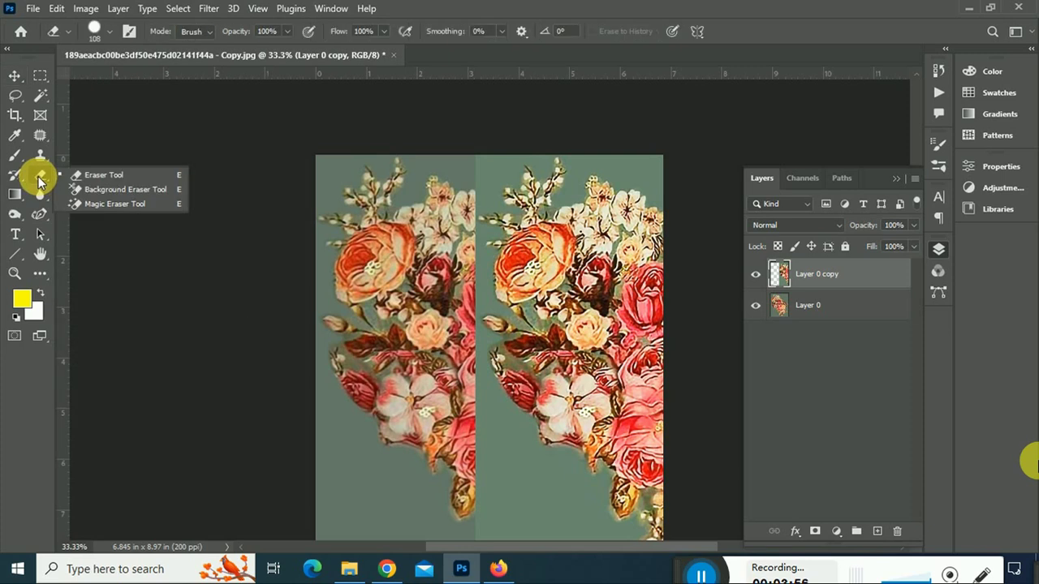
pyautogui.click(104, 193)
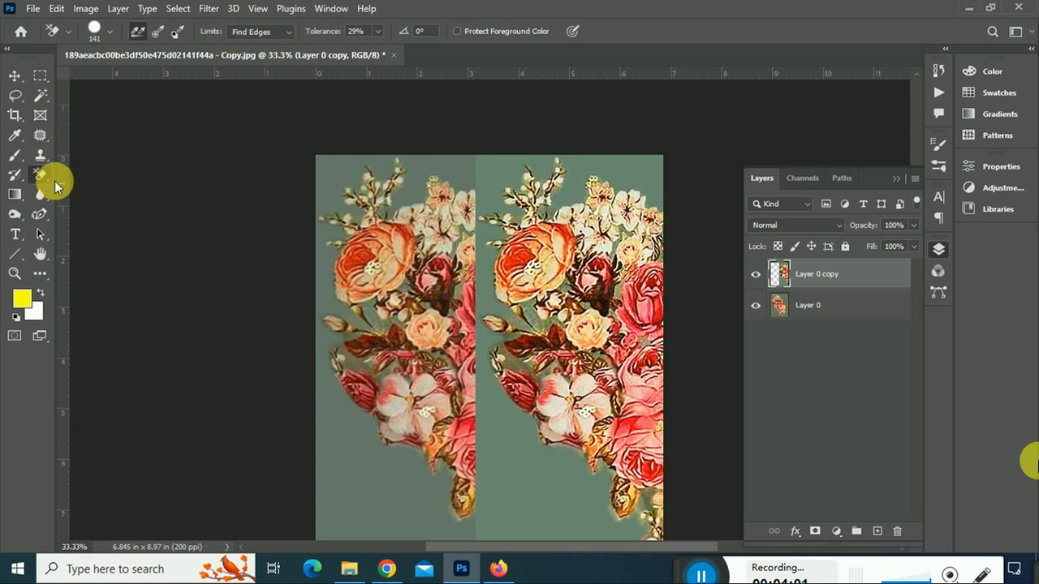
pyautogui.click(285, 29)
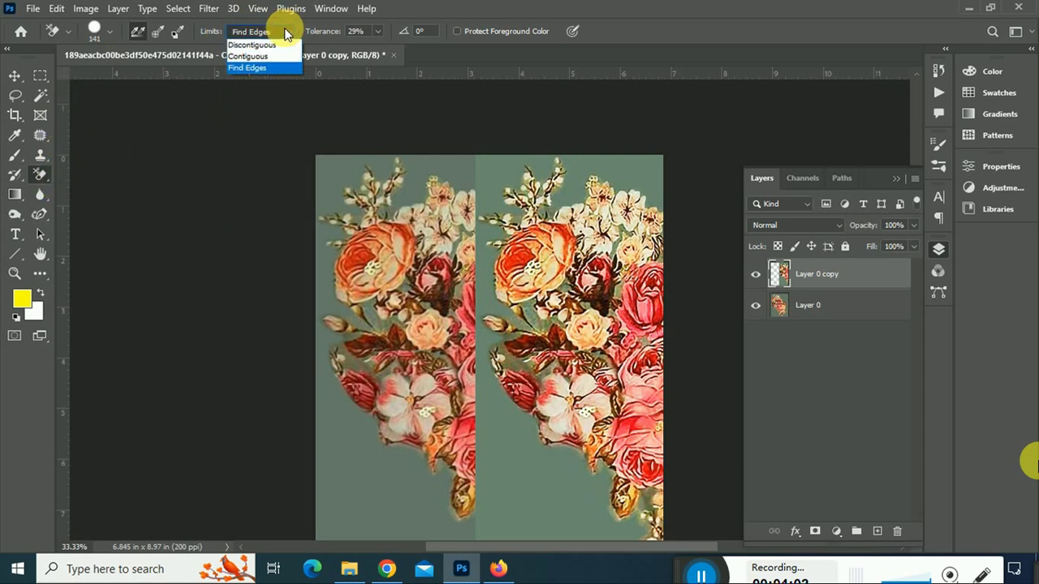
pyautogui.click(259, 69)
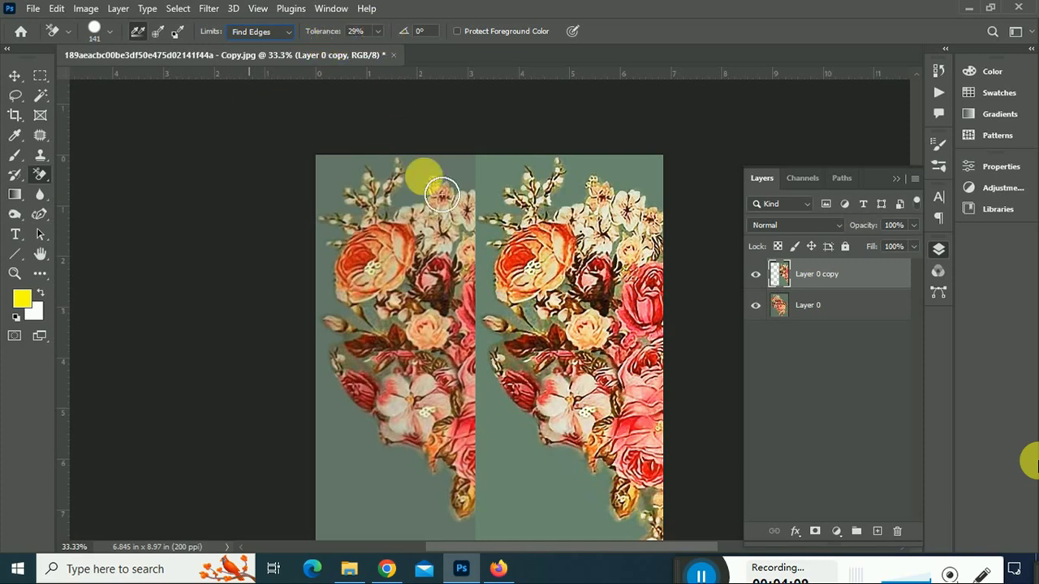
# Hide Layer 0, erase green background along the bouquet's lower and left edges, then show Layer 0
pyautogui.moveTo(536, 452); pyautogui.dragTo(514, 360)
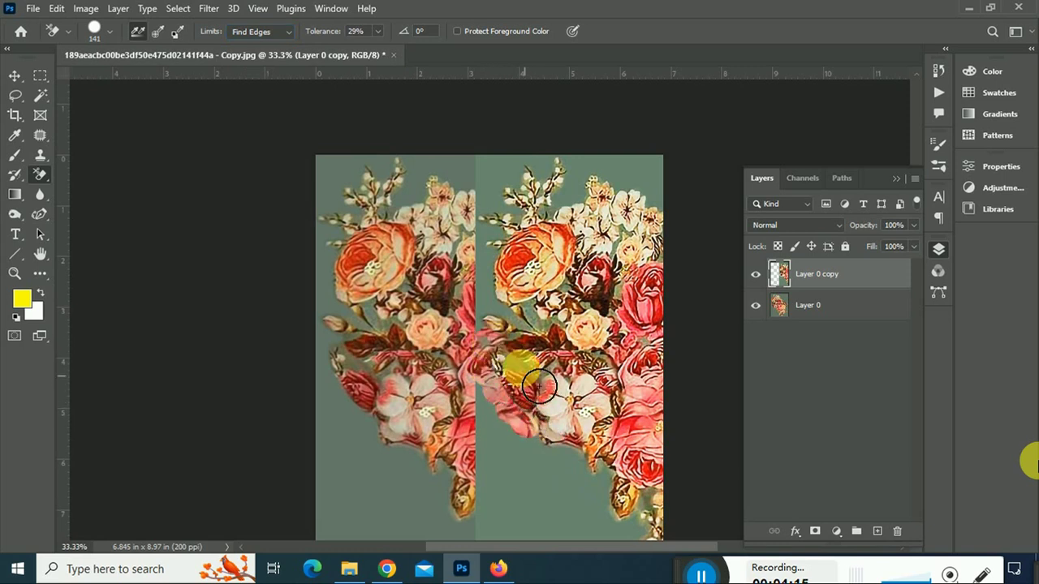
pyautogui.click(756, 306)
pyautogui.moveTo(558, 464)
pyautogui.mouseDown()
pyautogui.moveTo(602, 496)
pyautogui.moveTo(614, 475)
pyautogui.mouseUp()
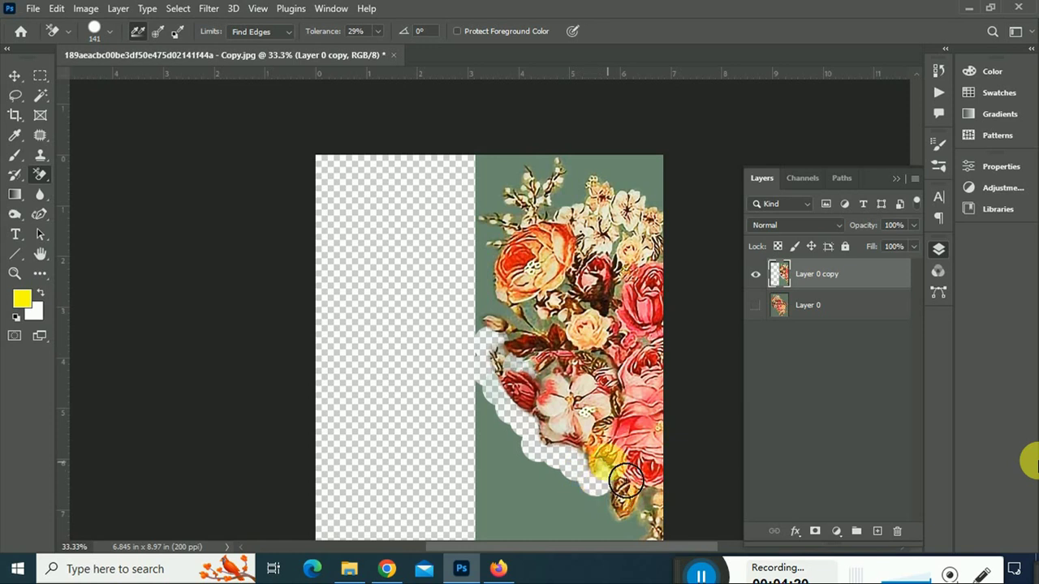
pyautogui.moveTo(496, 341)
pyautogui.mouseDown()
pyautogui.moveTo(517, 321)
pyautogui.moveTo(485, 260)
pyautogui.moveTo(496, 312)
pyautogui.moveTo(479, 255)
pyautogui.moveTo(487, 204)
pyautogui.moveTo(505, 220)
pyautogui.moveTo(487, 232)
pyautogui.moveTo(494, 238)
pyautogui.moveTo(523, 205)
pyautogui.moveTo(519, 218)
pyautogui.moveTo(497, 196)
pyautogui.moveTo(522, 254)
pyautogui.moveTo(509, 172)
pyautogui.moveTo(532, 203)
pyautogui.moveTo(595, 203)
pyautogui.moveTo(557, 208)
pyautogui.moveTo(548, 221)
pyautogui.moveTo(556, 231)
pyautogui.moveTo(556, 197)
pyautogui.moveTo(528, 173)
pyautogui.moveTo(717, 210)
pyautogui.mouseUp()
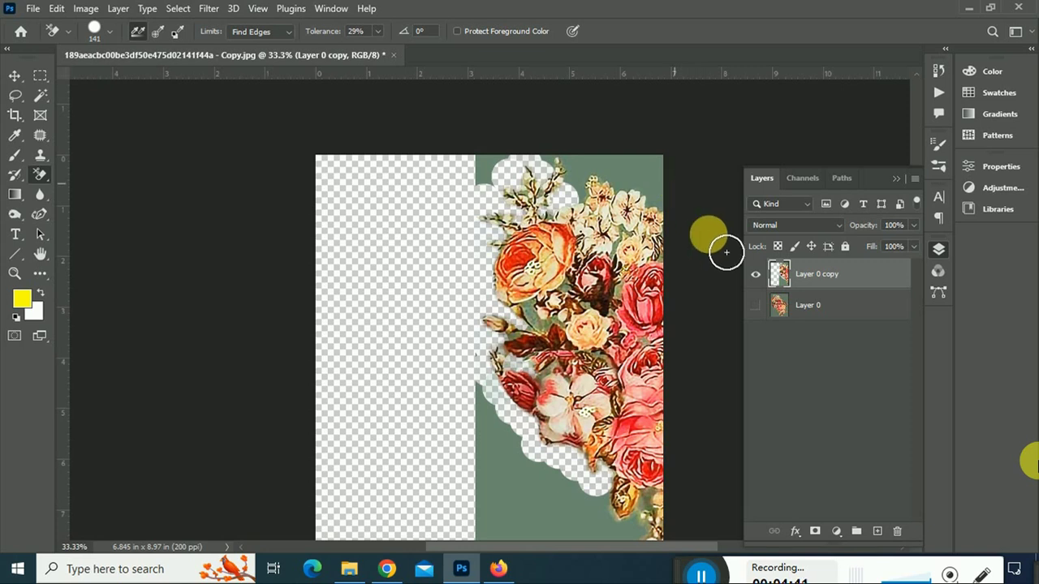
pyautogui.click(755, 309)
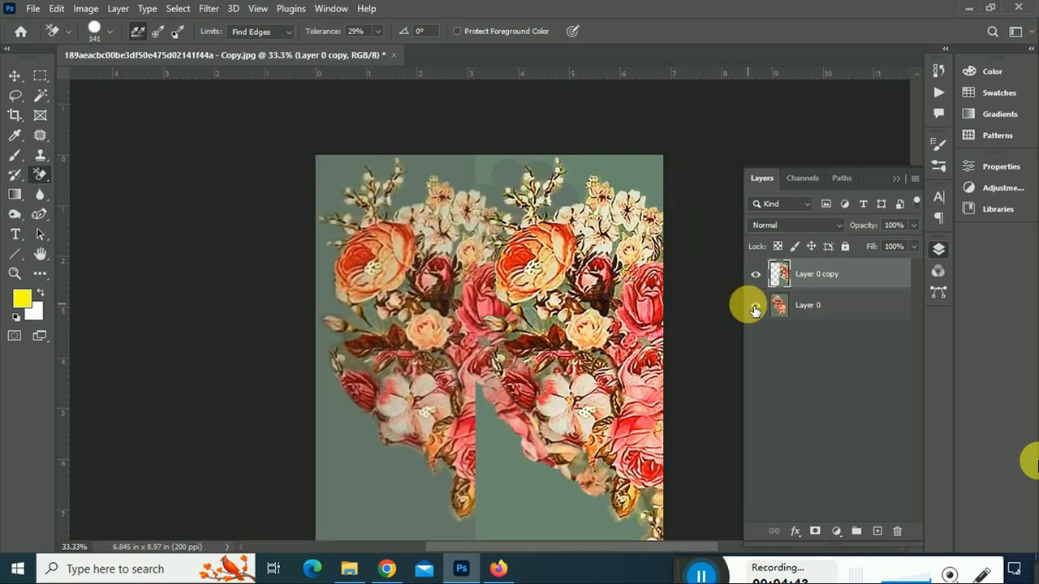